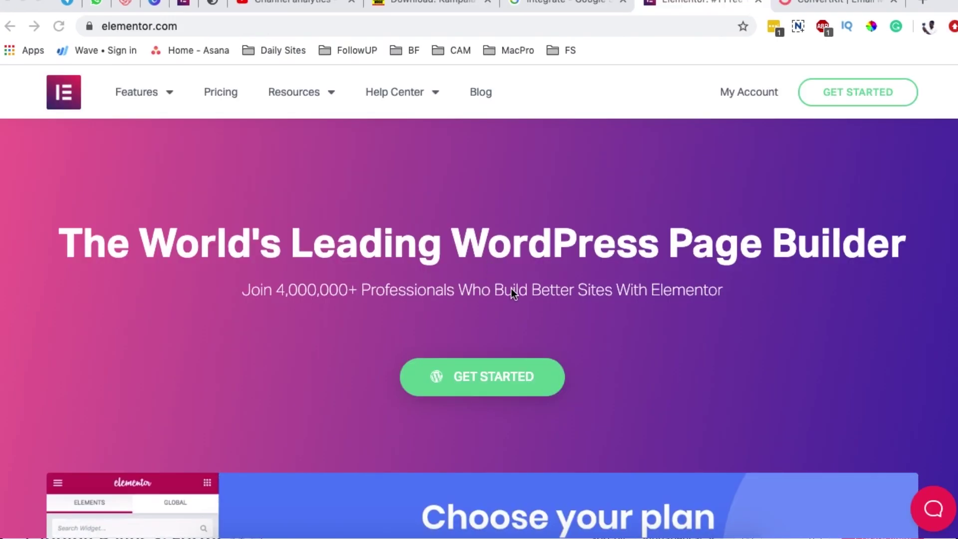
# - Leave the ConvertKit forms dashboard for the WordPress tab with Elementor's Integrations settings
pyautogui.scroll(-10, 515, 292)
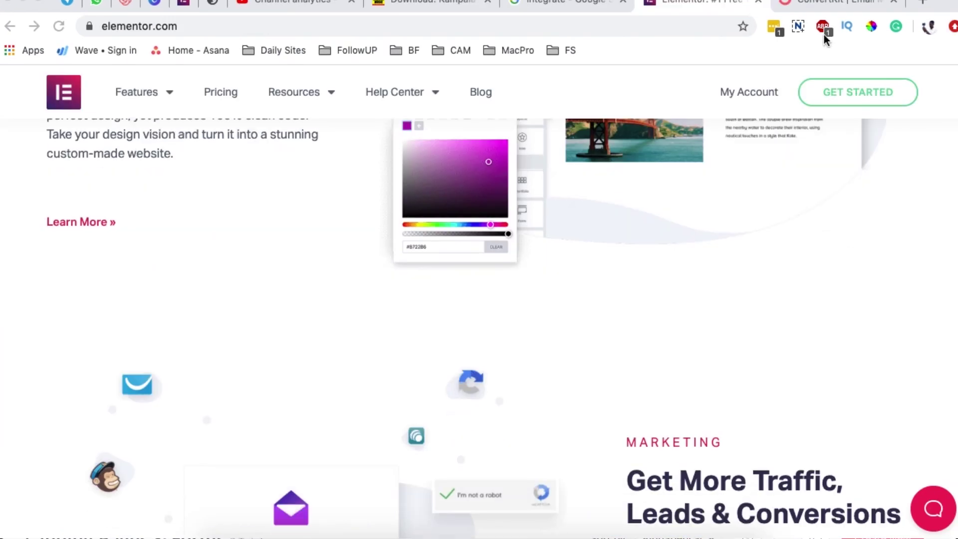
pyautogui.click(828, 4)
pyautogui.scroll(-10, 387, 300)
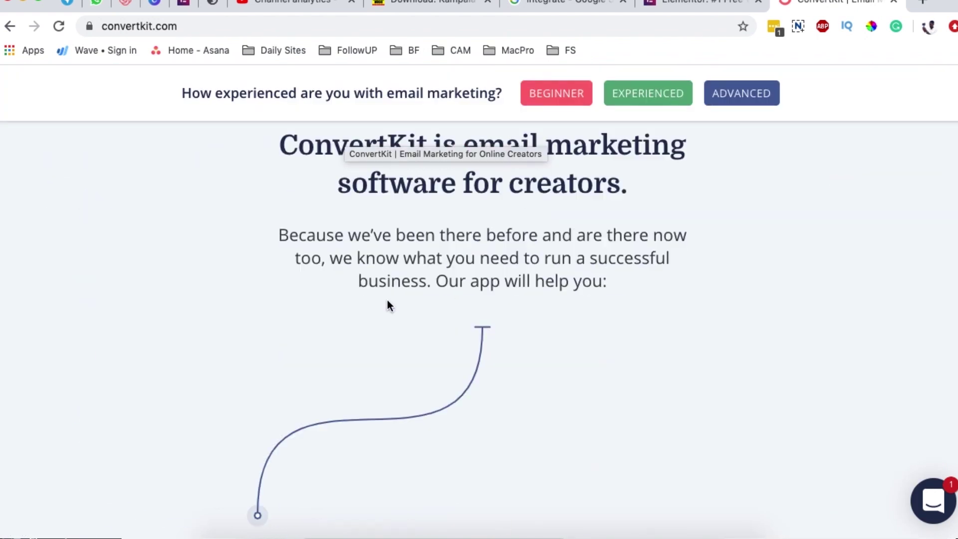
pyautogui.scroll(-5, 388, 305)
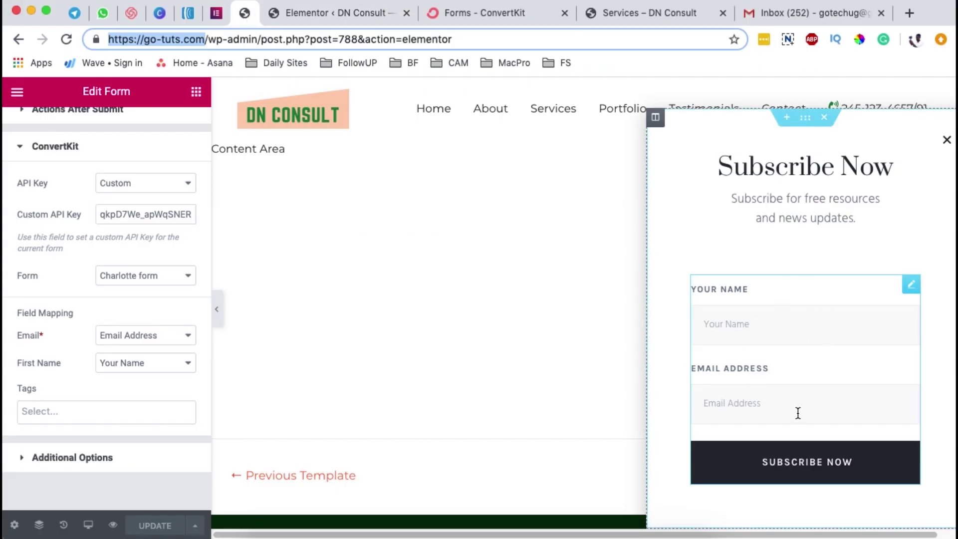
pyautogui.click(496, 15)
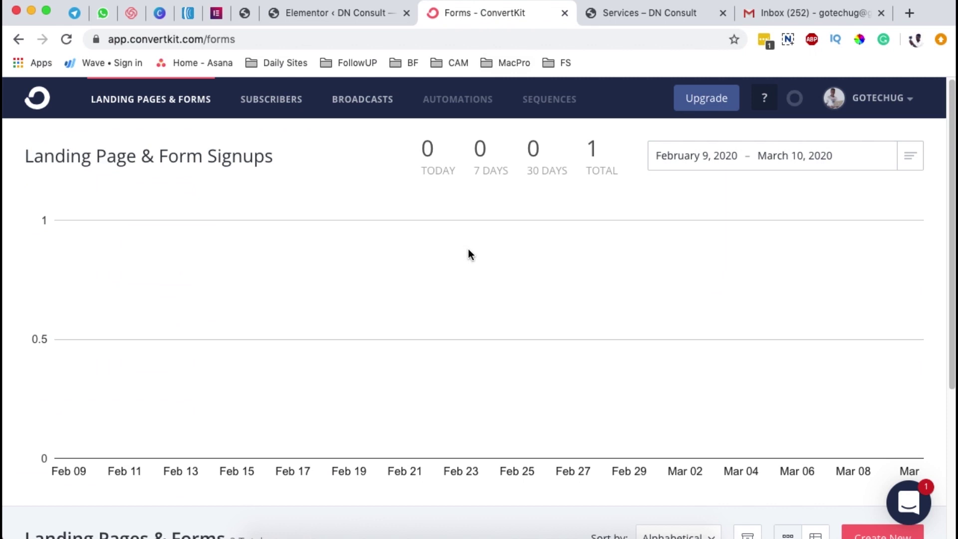
pyautogui.click(245, 13)
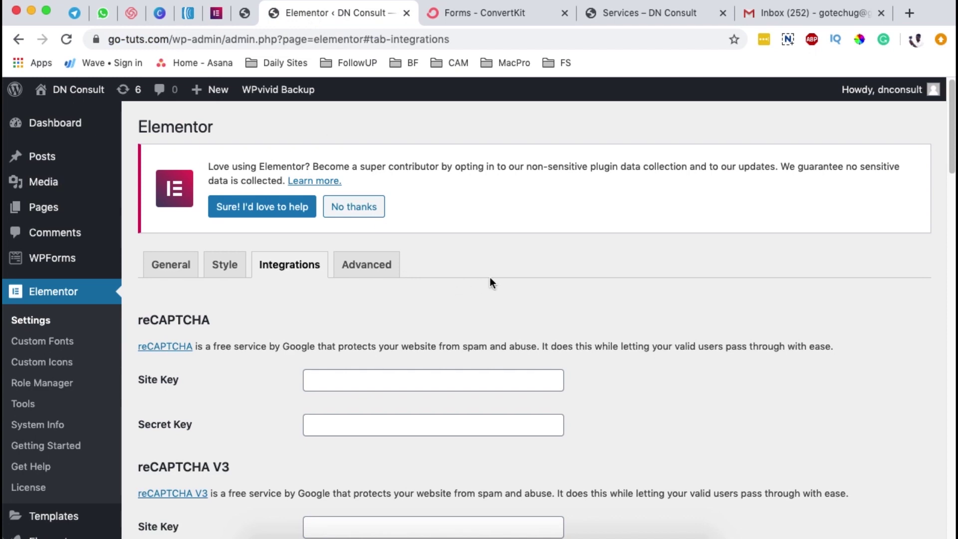
# - Scroll Integrations down to the ConvertKit section and select its still-empty API Key field
pyautogui.scroll(-1, 552, 278)
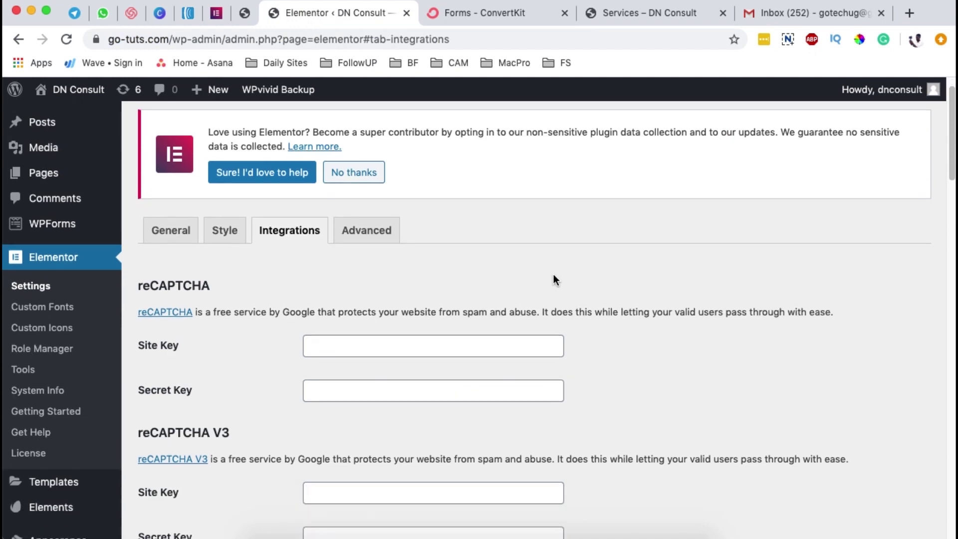
pyautogui.click(278, 234)
pyautogui.scroll(-10, 468, 295)
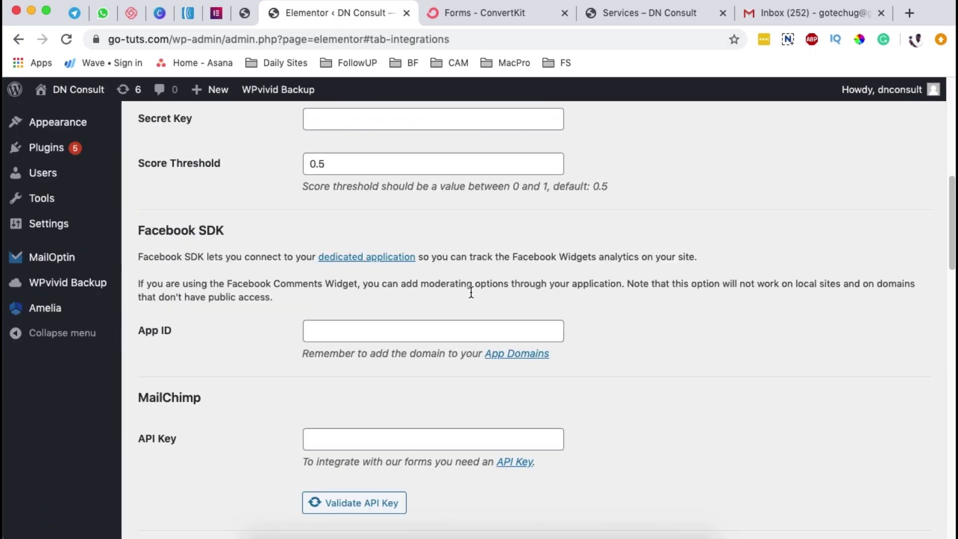
pyautogui.scroll(-13, 471, 292)
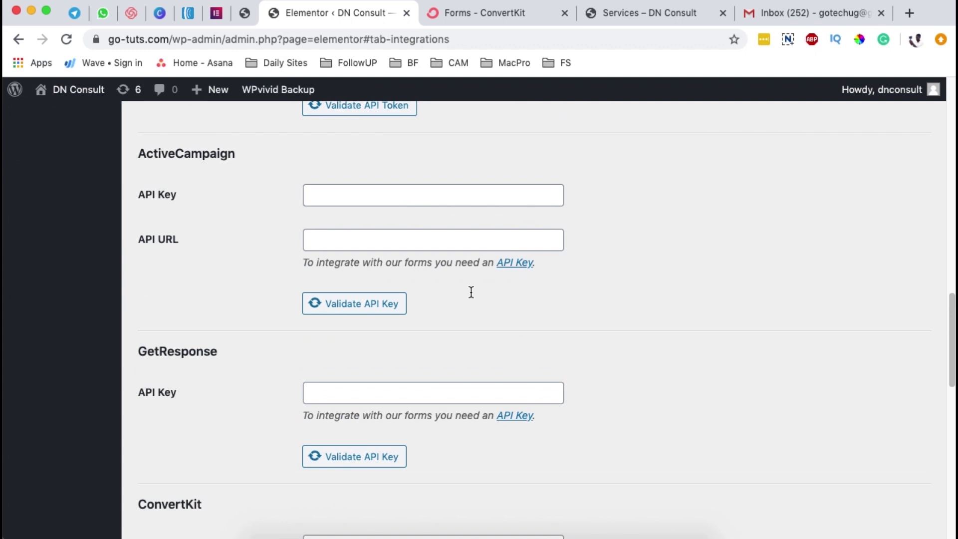
pyautogui.scroll(-1, 471, 292)
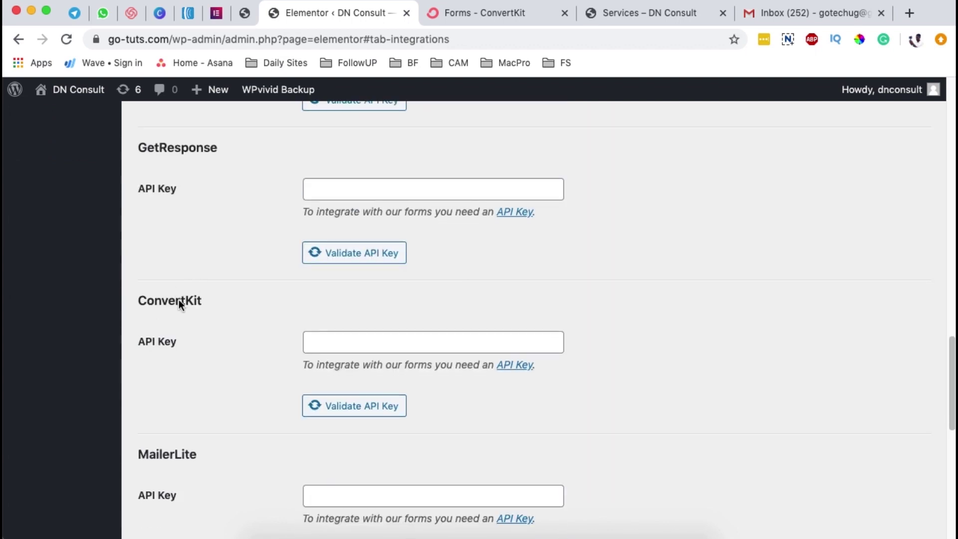
pyautogui.click(338, 339)
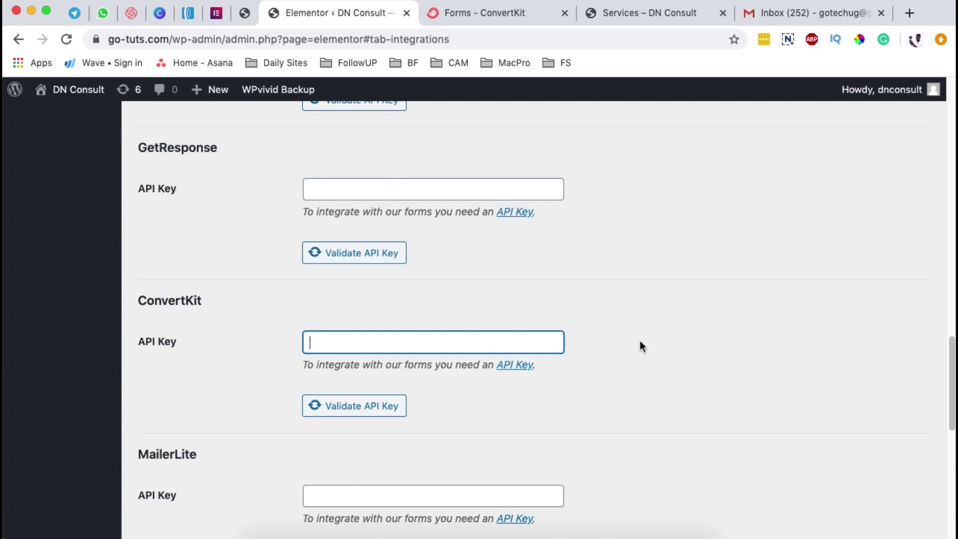
# - Open ConvertKit's General account settings from the account menu and select the API key value
pyautogui.click(461, 15)
pyautogui.click(894, 99)
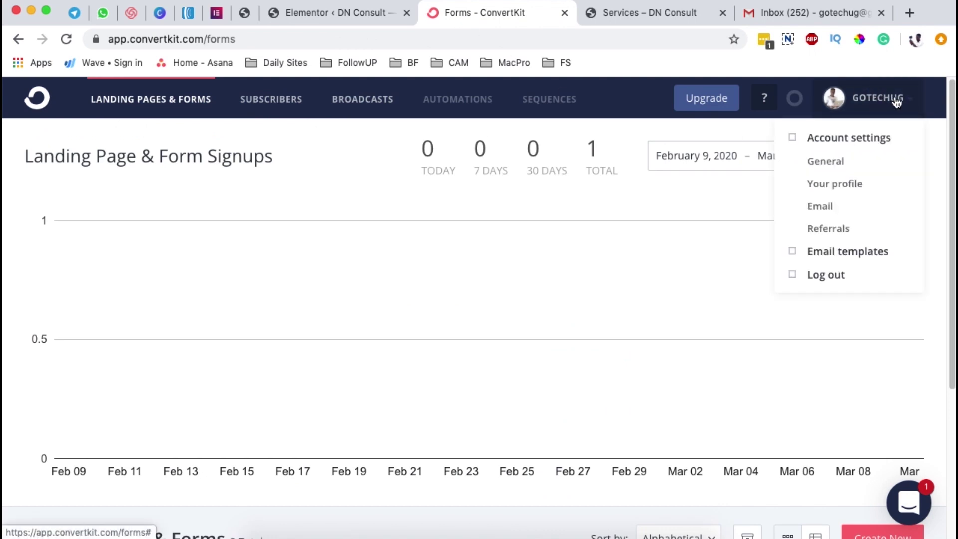
pyautogui.click(833, 165)
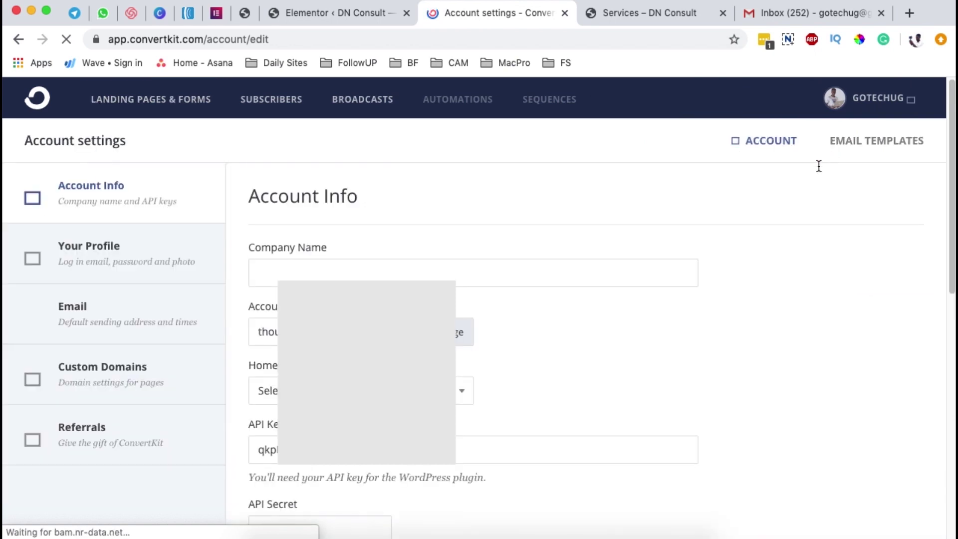
pyautogui.scroll(-2, 586, 350)
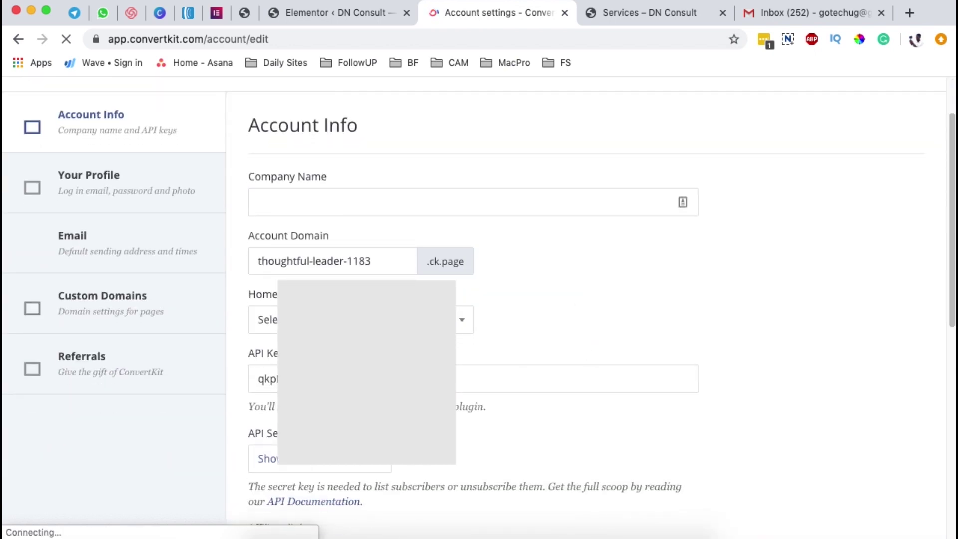
pyautogui.doubleClick(255, 378)
# - Copy the ConvertKit API key and paste it into Elementor's ConvertKit API Key field
pyautogui.press('super+c')
pyautogui.click(304, 16)
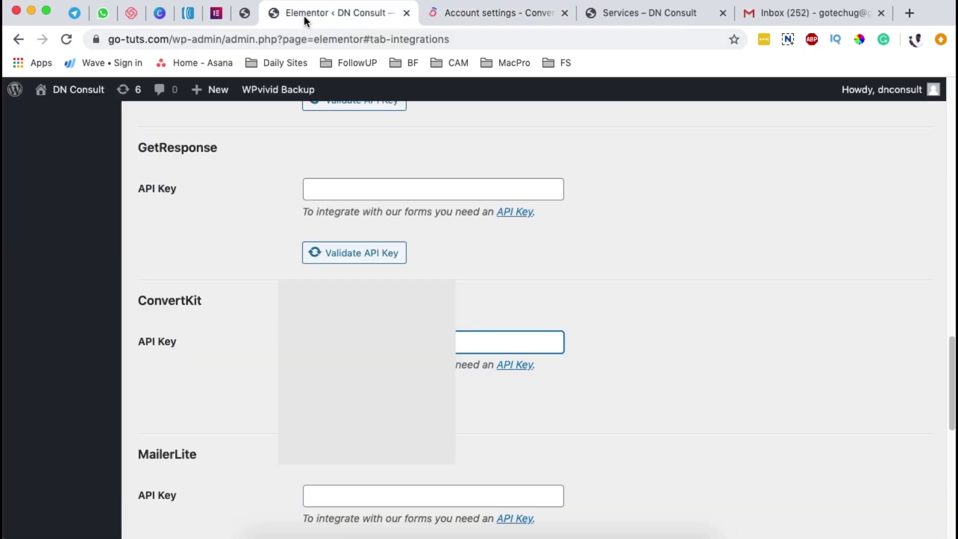
pyautogui.press('super+v')
pyautogui.press('super+v')
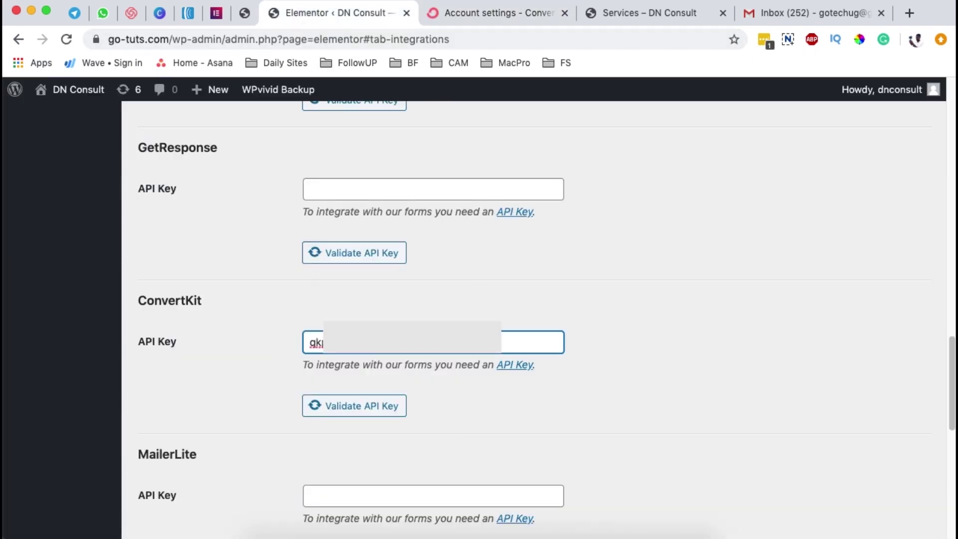
pyautogui.scroll(-15, 159, 464)
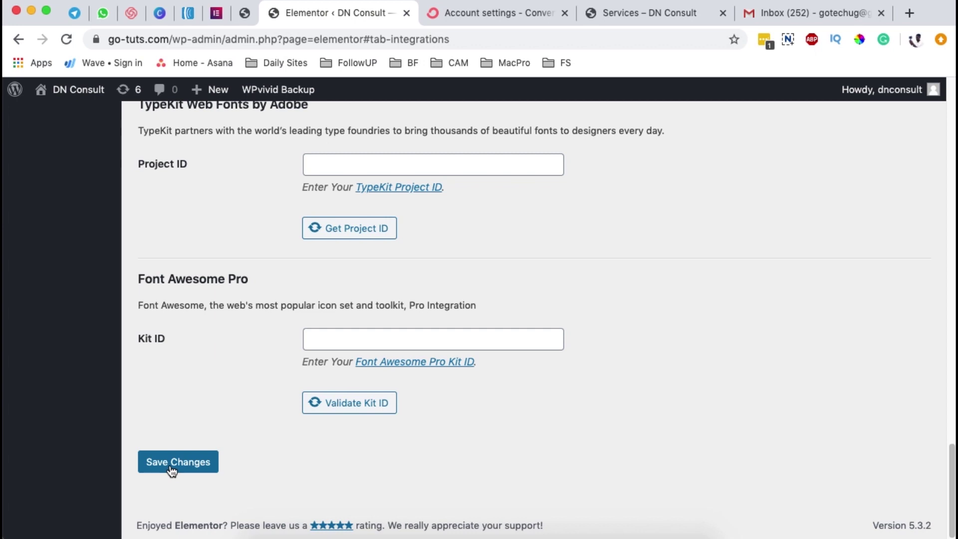
pyautogui.scroll(8, 254, 337)
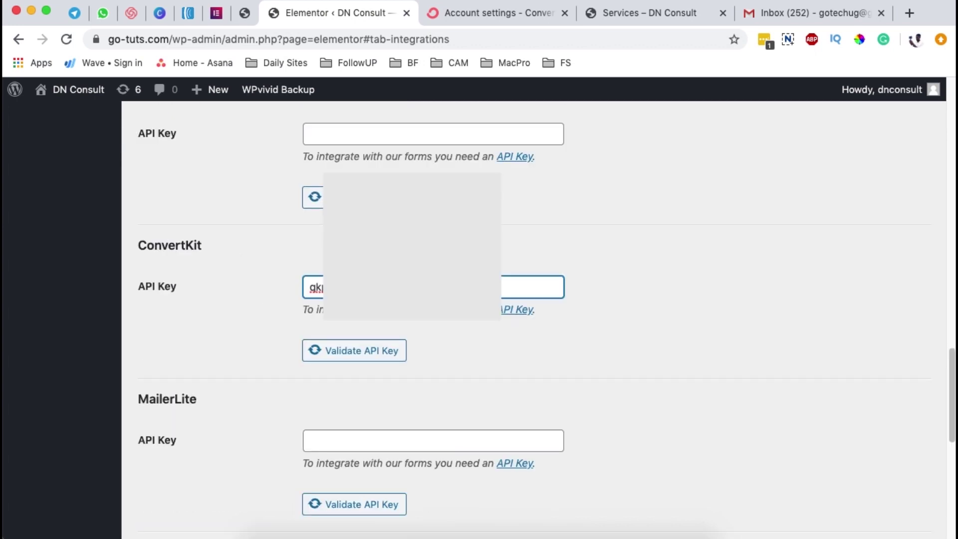
pyautogui.scroll(1, 528, 294)
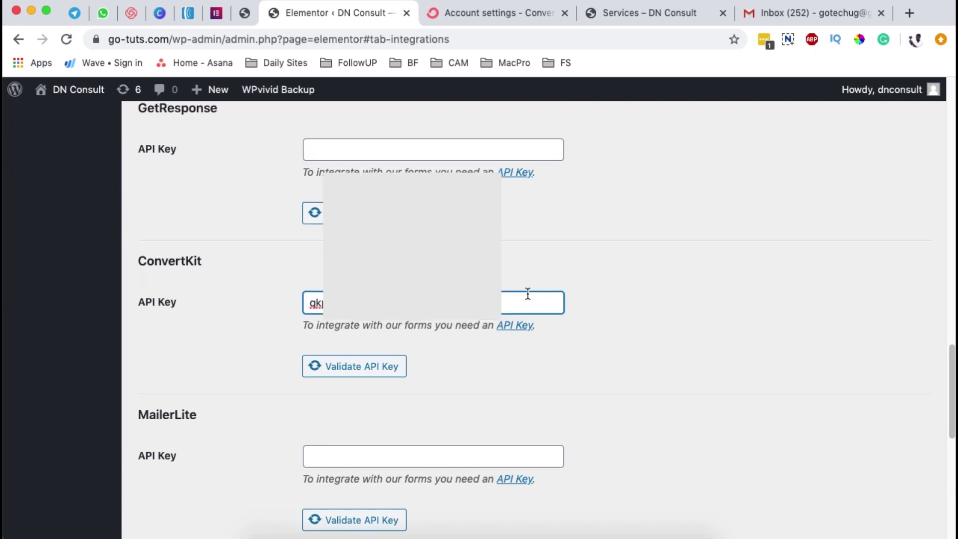
pyautogui.moveTo(503, 305); pyautogui.dragTo(263, 301)
# - Open the subscribe form widget's settings in the editor and expand Actions After Submit
pyautogui.click(244, 12)
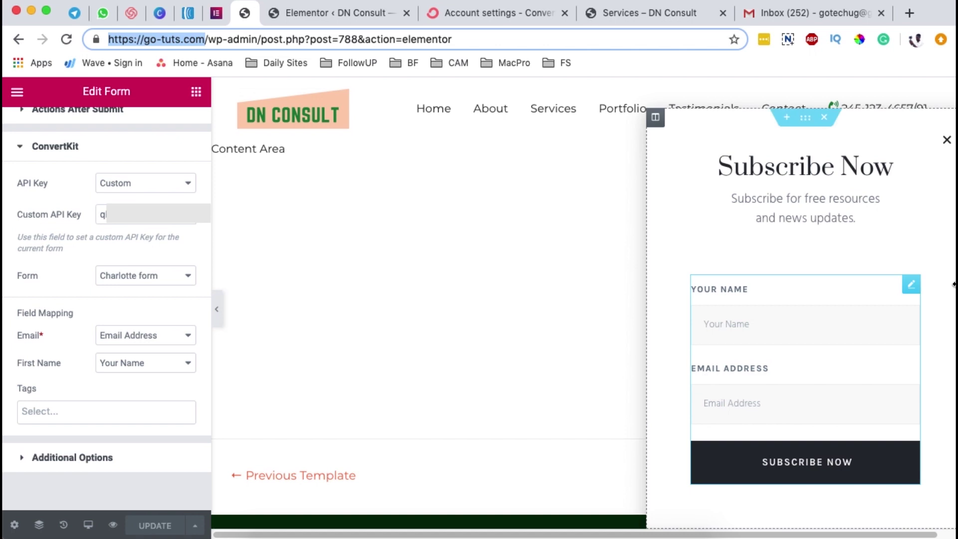
pyautogui.click(911, 287)
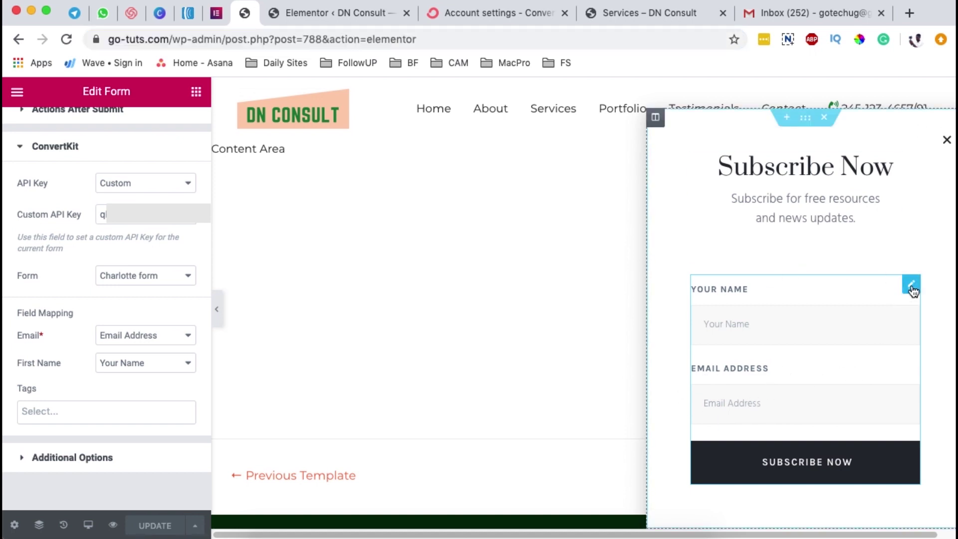
pyautogui.click(911, 288)
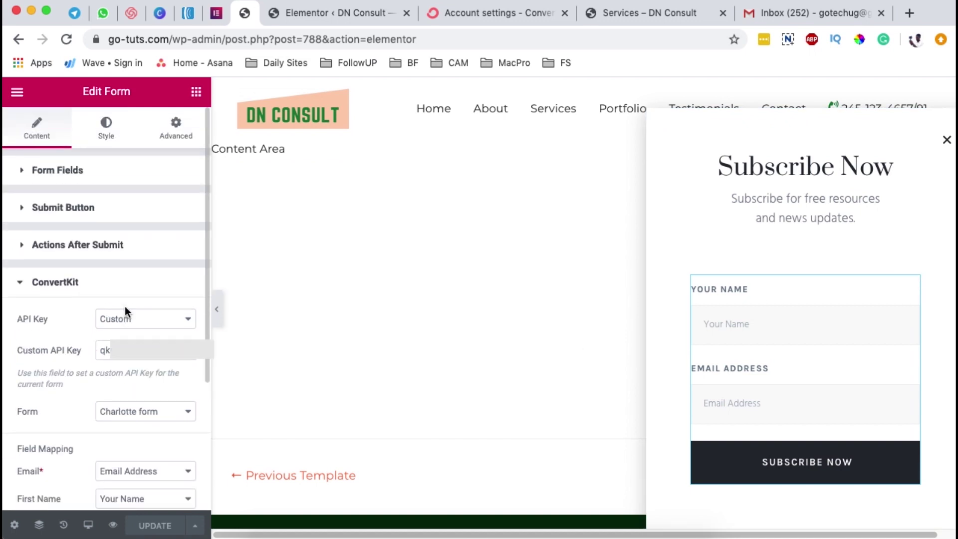
pyautogui.click(66, 246)
# - Remove the ConvertKit action, then add ConvertKit back from the Add Action list
pyautogui.click(30, 294)
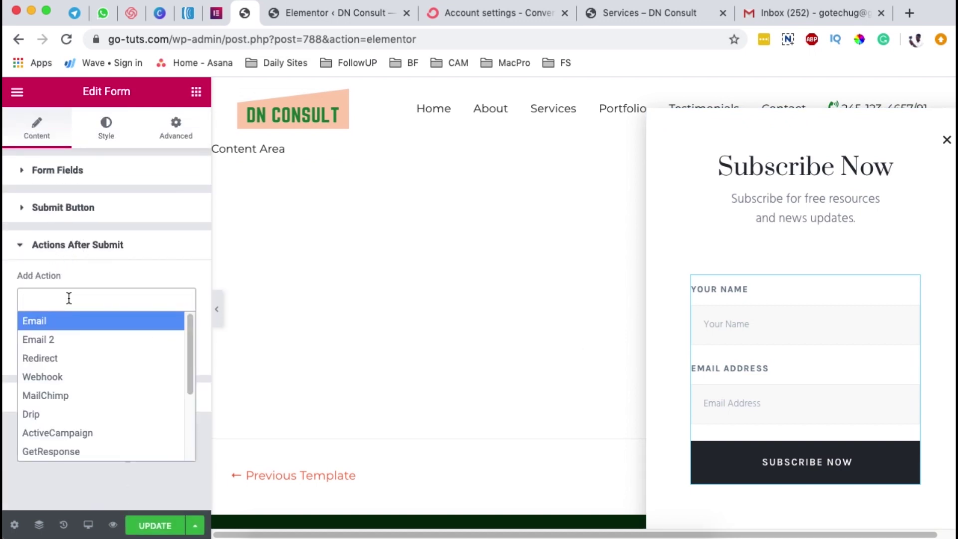
pyautogui.click(67, 299)
pyautogui.click(57, 298)
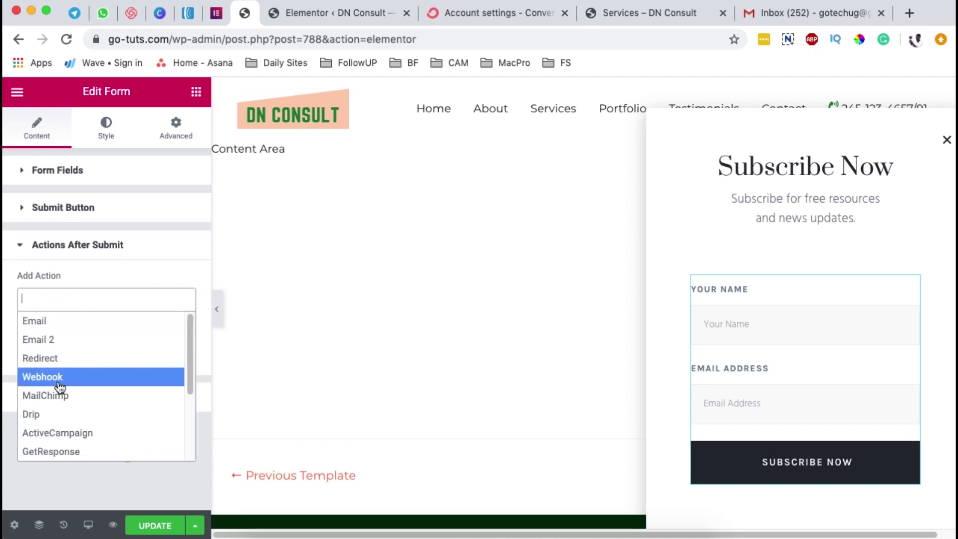
pyautogui.scroll(-3, 60, 432)
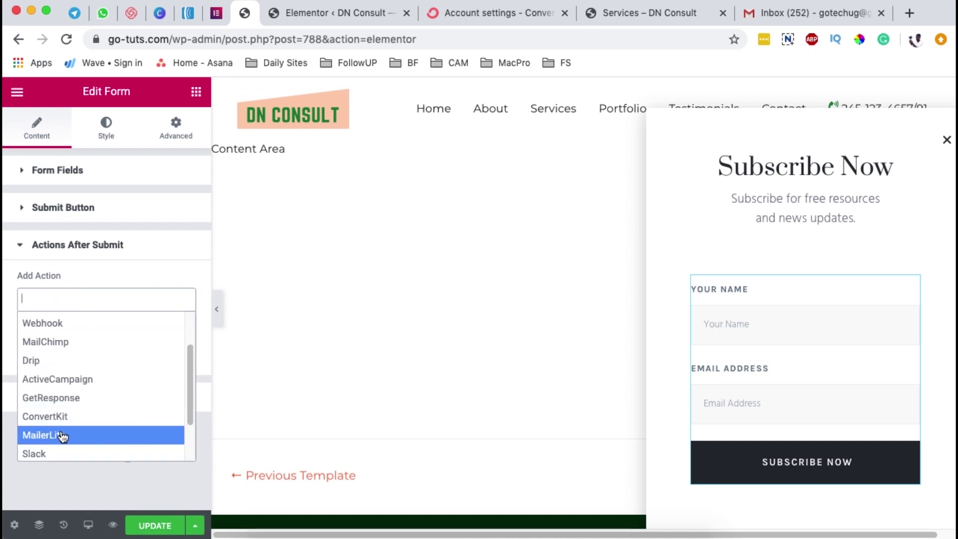
pyautogui.click(62, 418)
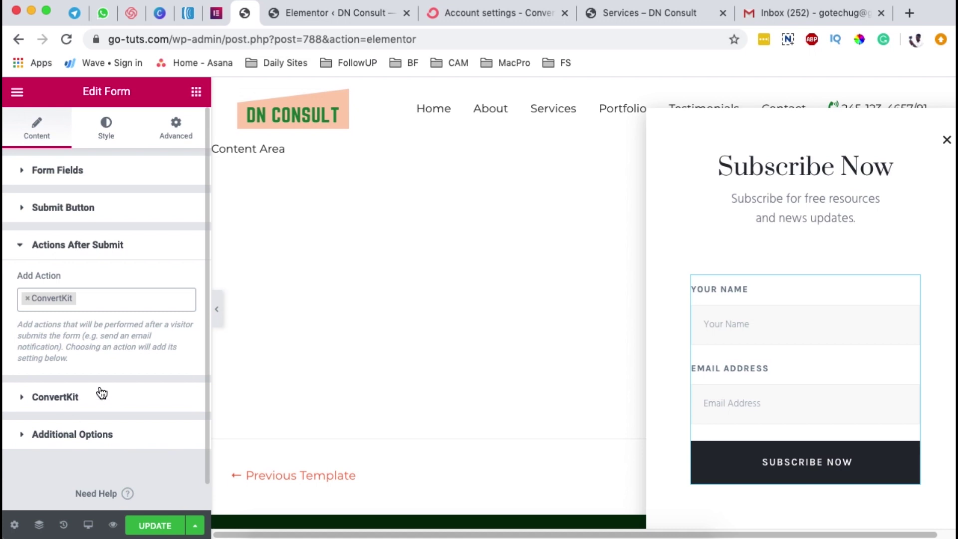
# - Expand the ConvertKit action settings and switch the API key source to Default
pyautogui.click(55, 398)
pyautogui.scroll(-2, 70, 378)
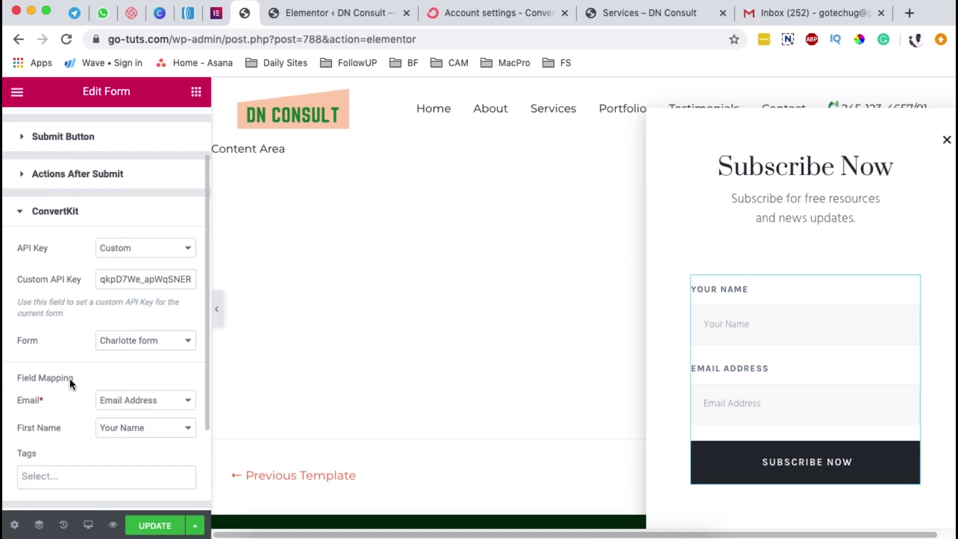
pyautogui.scroll(-1, 73, 350)
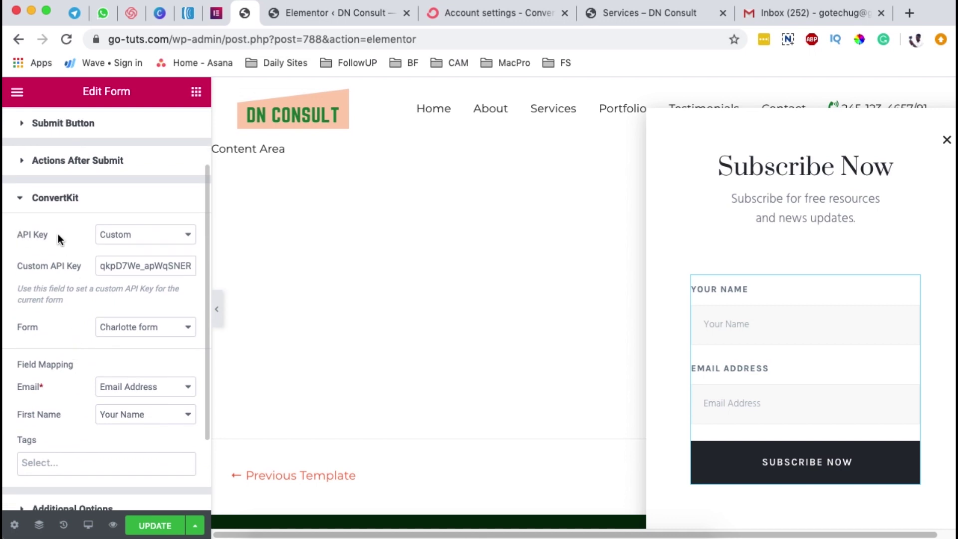
pyautogui.click(129, 236)
pyautogui.click(132, 220)
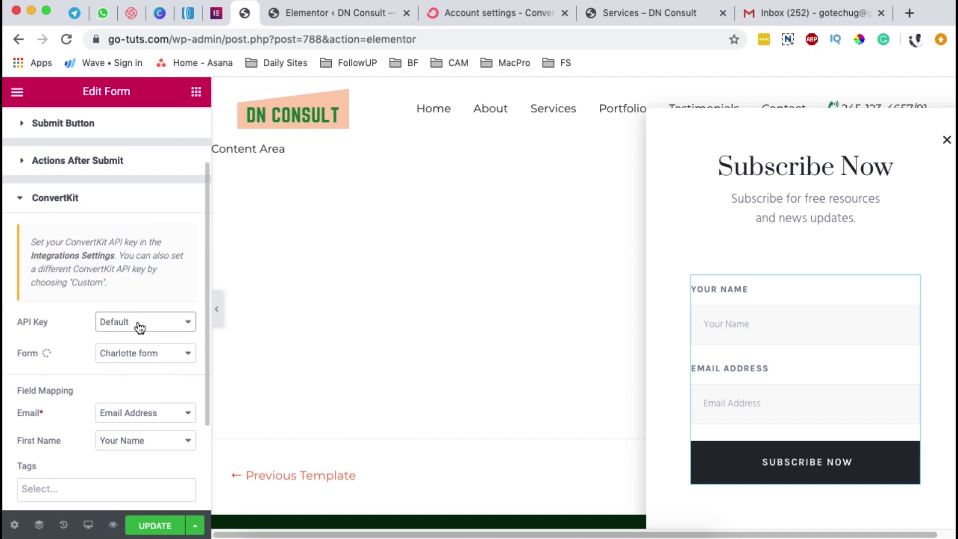
# - Check the site-wide ConvertKit integration key, then set the form's API key back to Custom
pyautogui.click(341, 15)
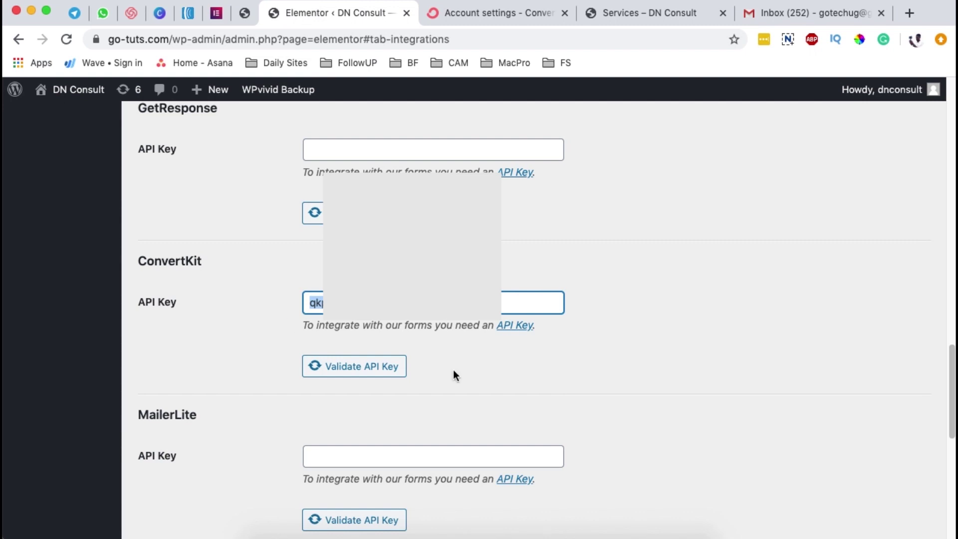
pyautogui.scroll(-2, 495, 425)
pyautogui.click(244, 12)
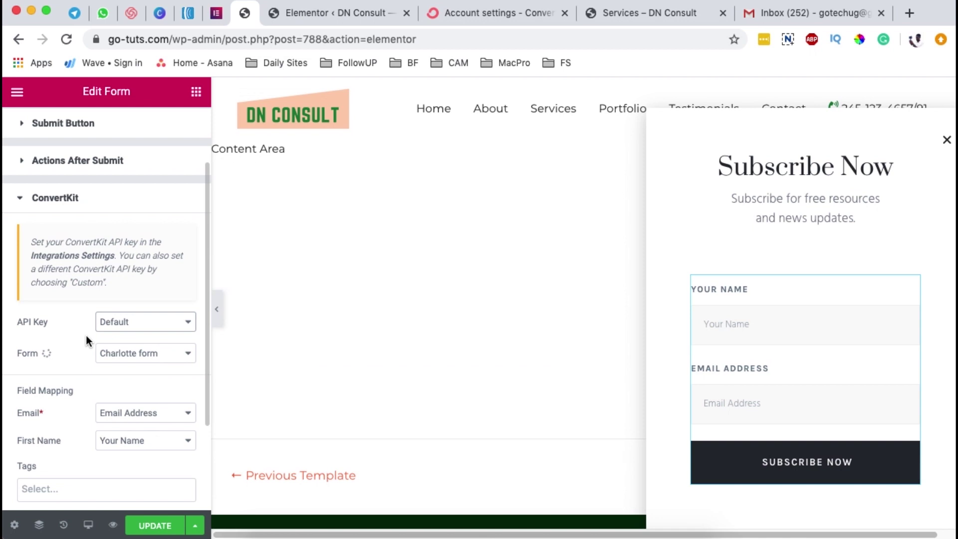
pyautogui.click(145, 326)
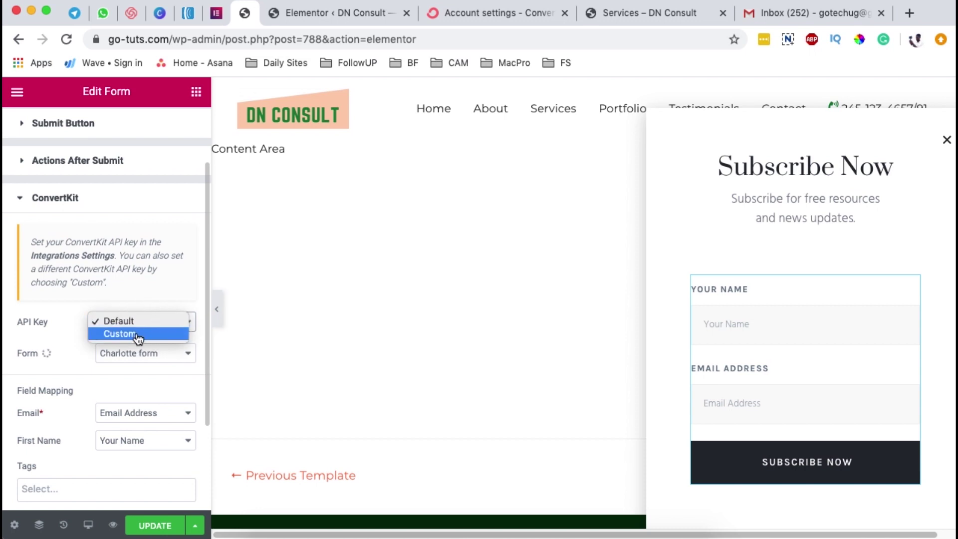
pyautogui.click(138, 339)
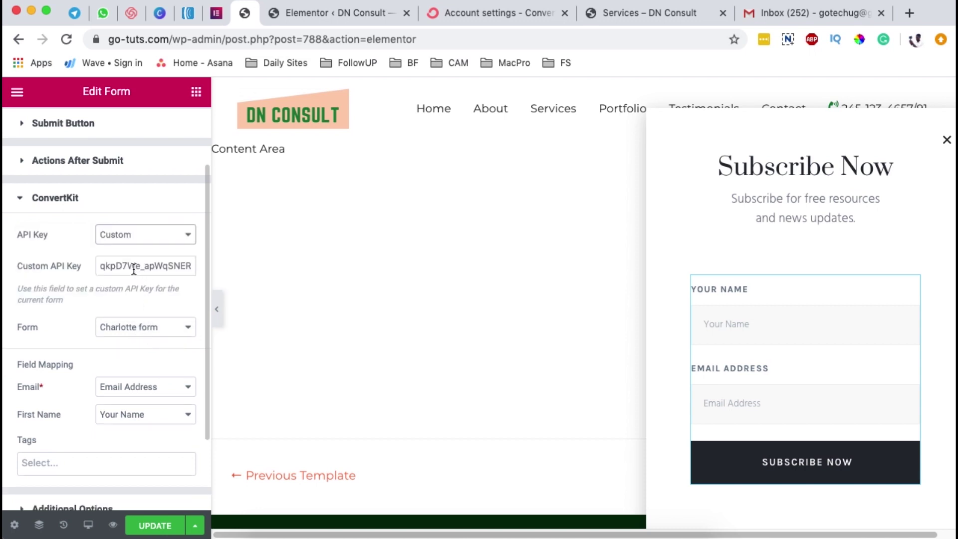
pyautogui.doubleClick(111, 267)
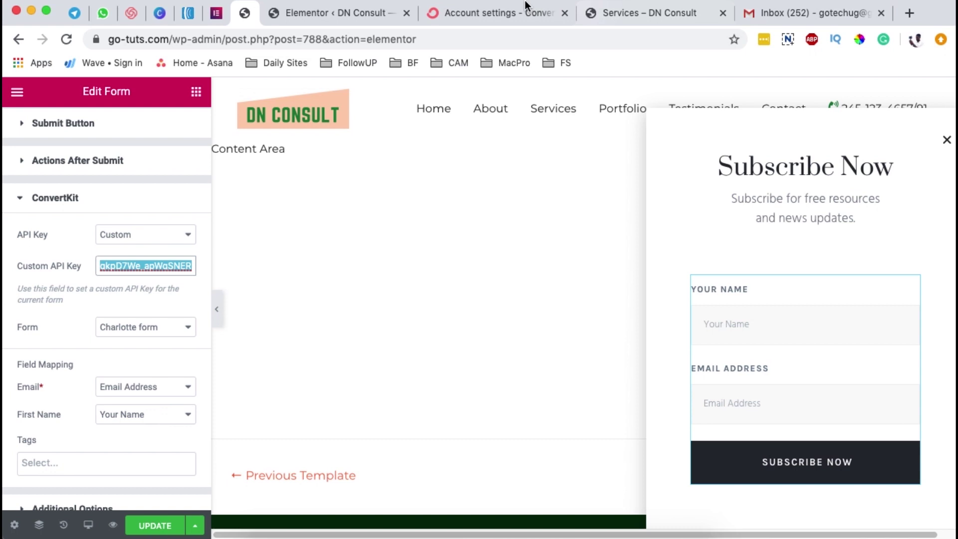
pyautogui.click(508, 12)
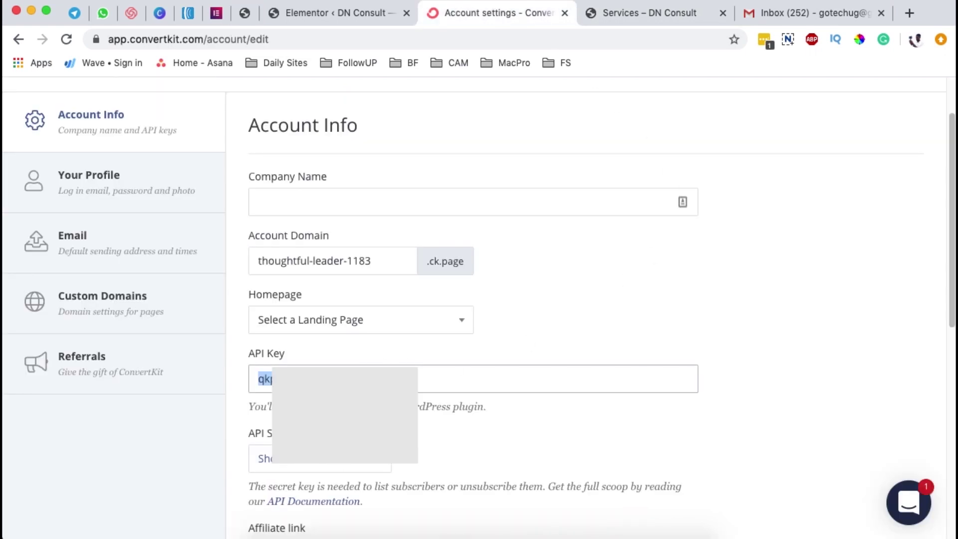
pyautogui.click(244, 12)
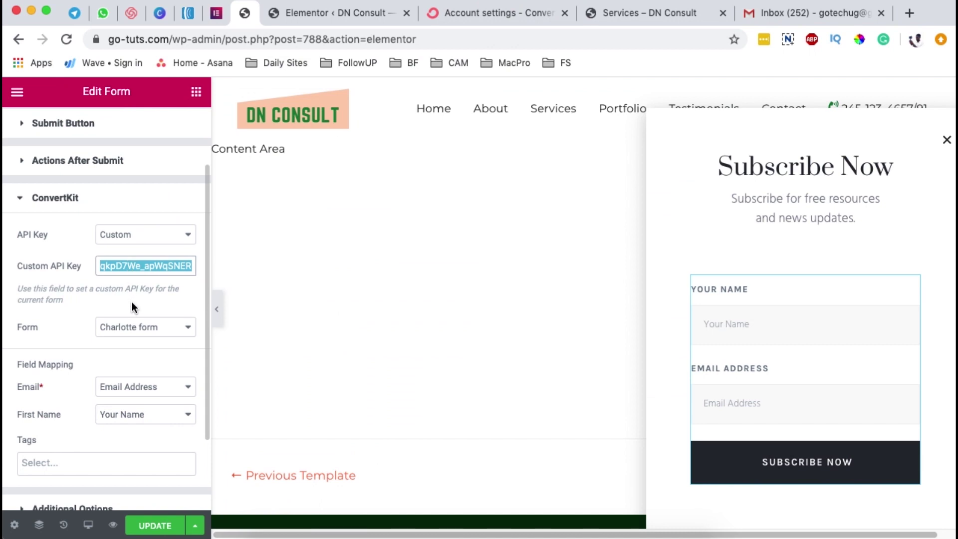
pyautogui.scroll(-1, 100, 295)
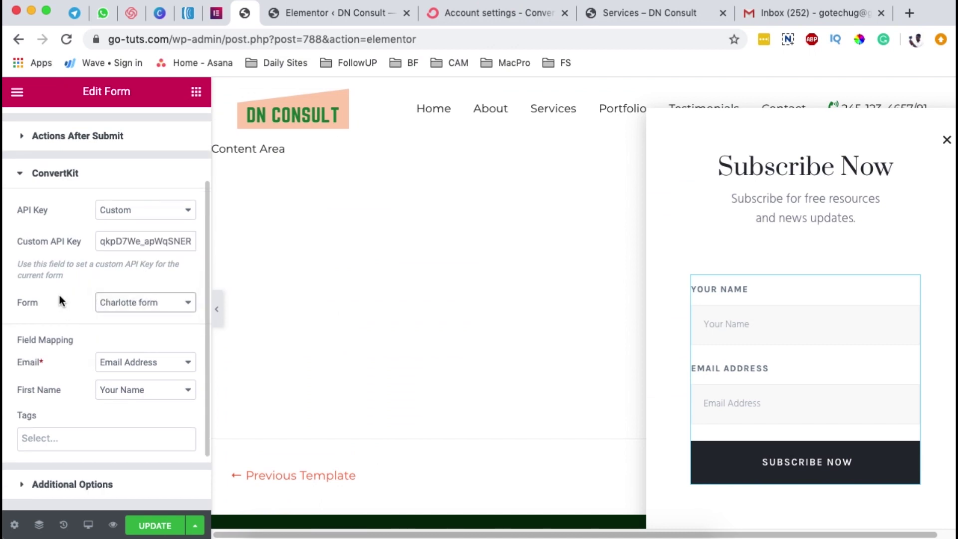
pyautogui.click(150, 306)
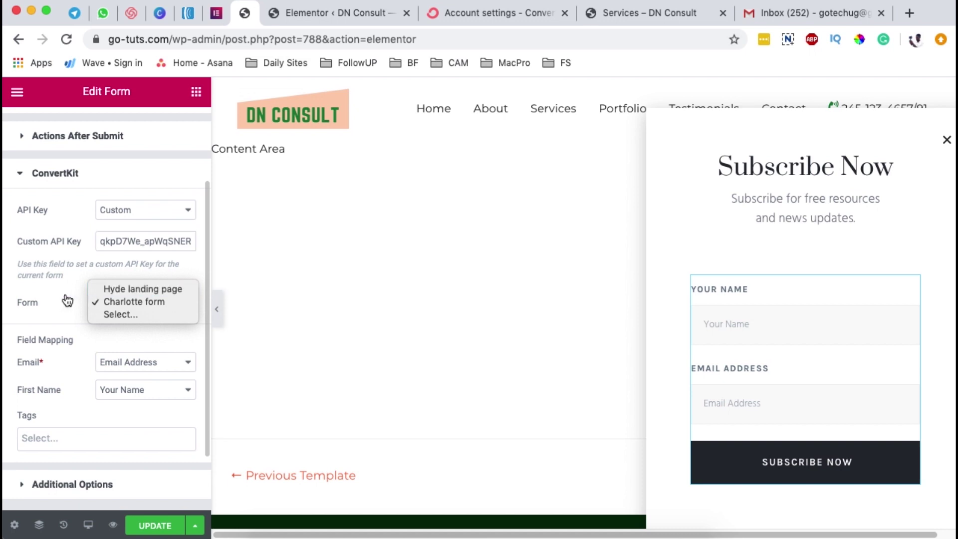
pyautogui.click(83, 298)
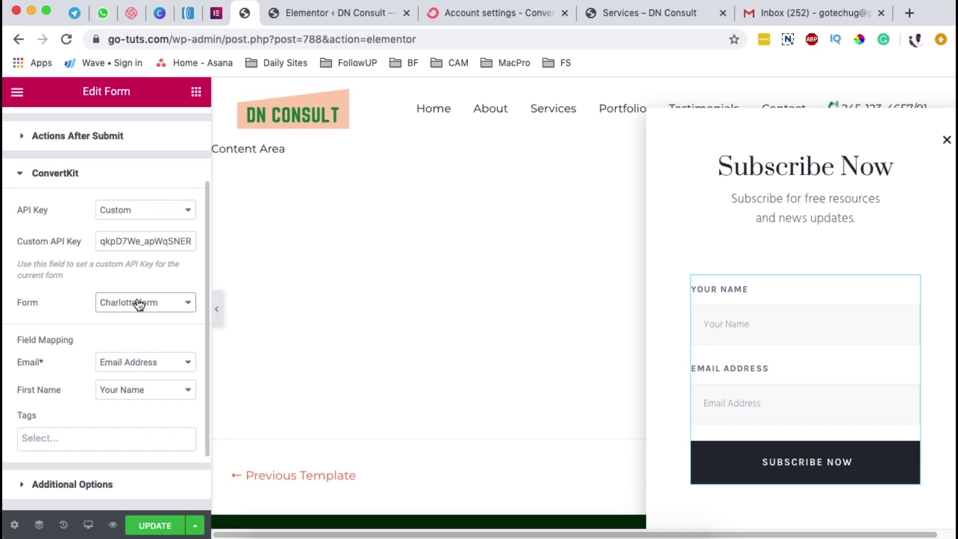
# - Under Landing Pages & Forms, create an inline form from the Pine template and save it
pyautogui.click(485, 16)
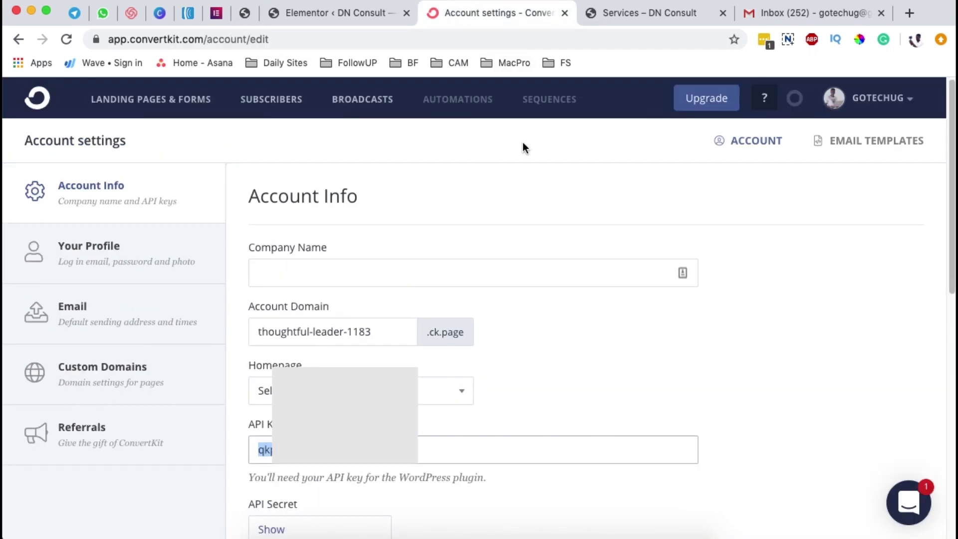
pyautogui.click(117, 99)
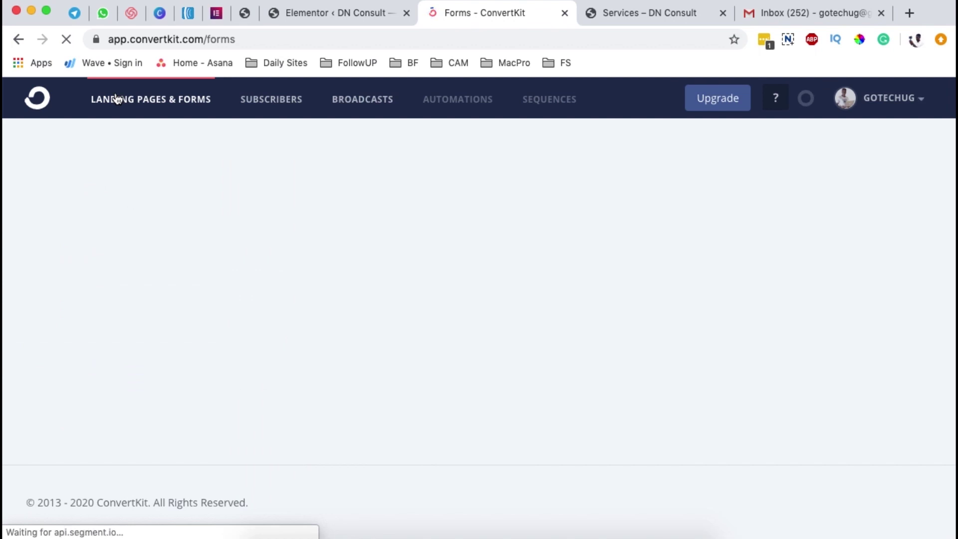
pyautogui.scroll(-5, 579, 346)
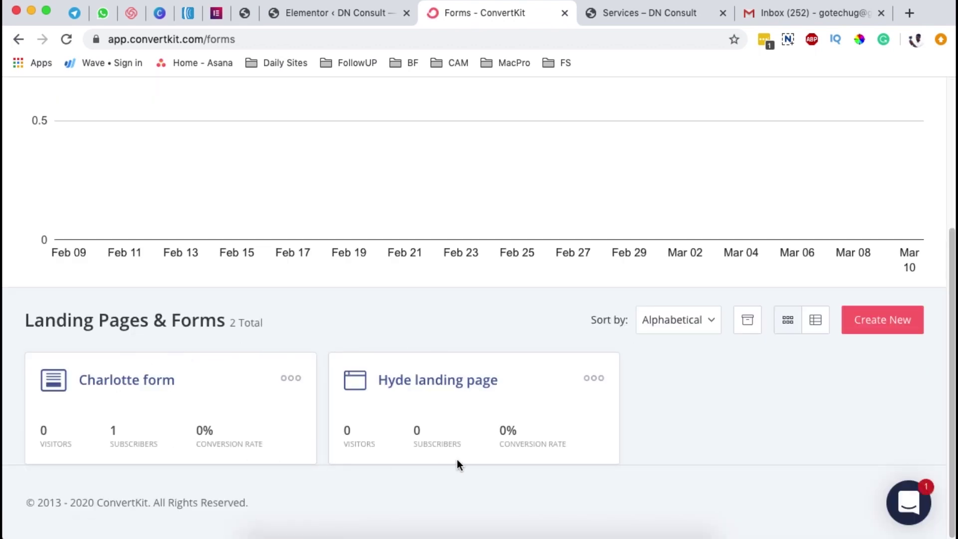
pyautogui.click(894, 327)
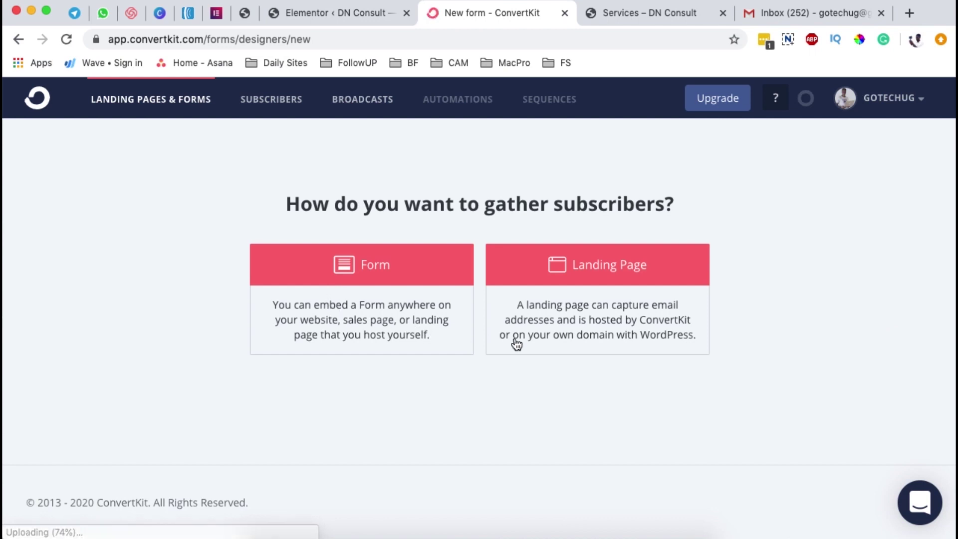
pyautogui.click(392, 306)
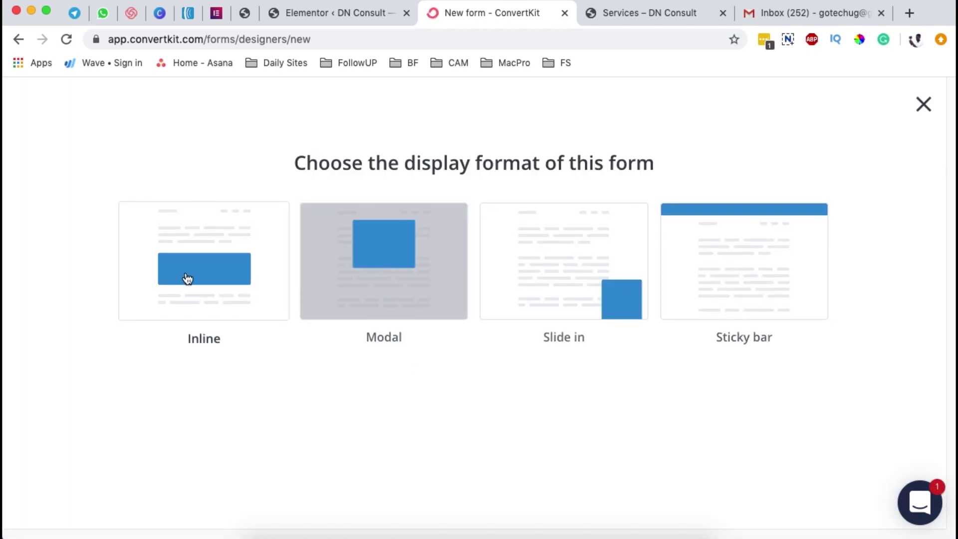
pyautogui.click(214, 290)
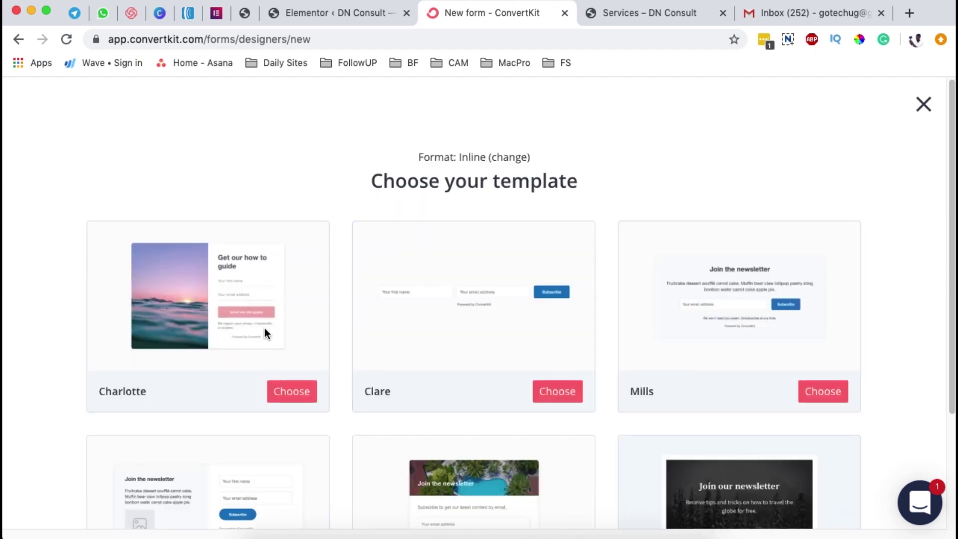
pyautogui.scroll(-3, 449, 352)
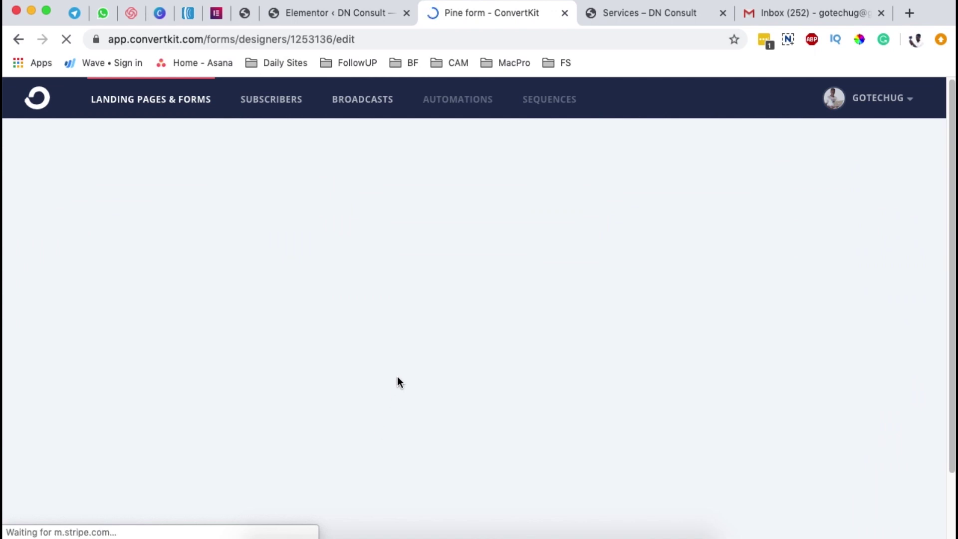
pyautogui.scroll(-2, 589, 347)
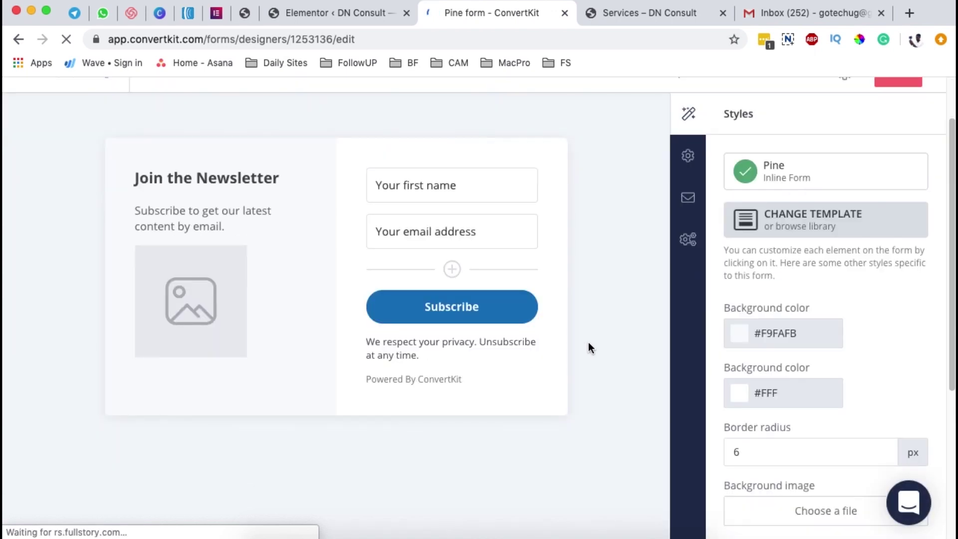
pyautogui.scroll(-4, 615, 342)
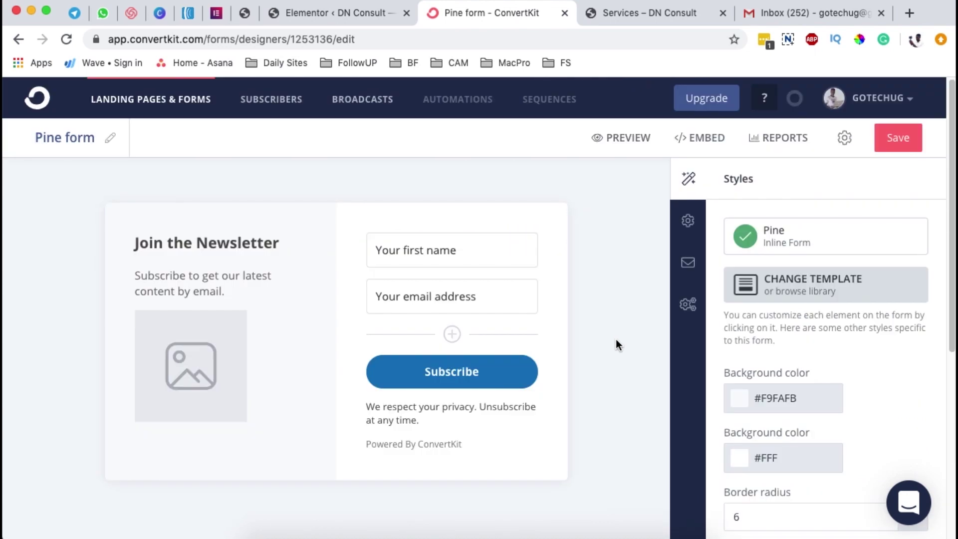
pyautogui.click(898, 138)
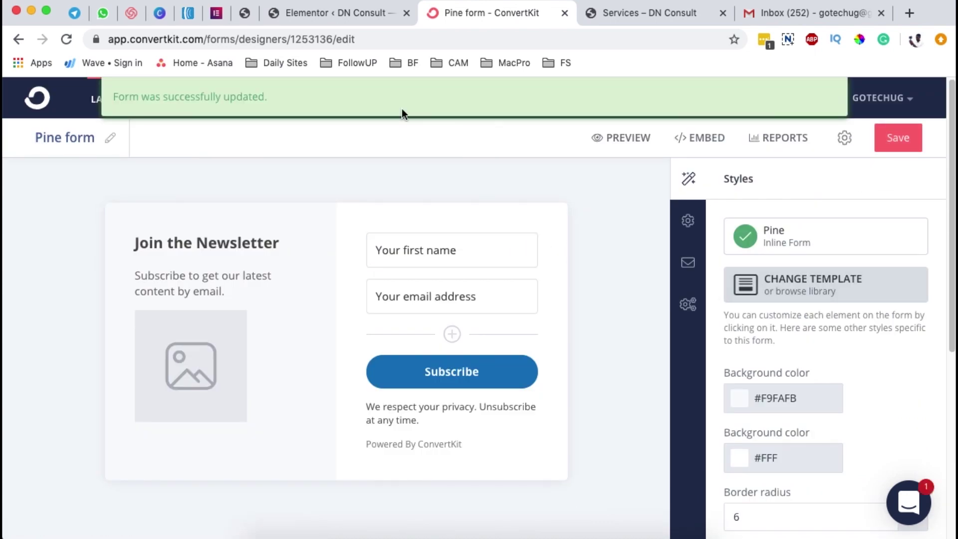
# - Update the popup and reload the editor so Pine form appears in ConvertKit's form list
pyautogui.click(244, 15)
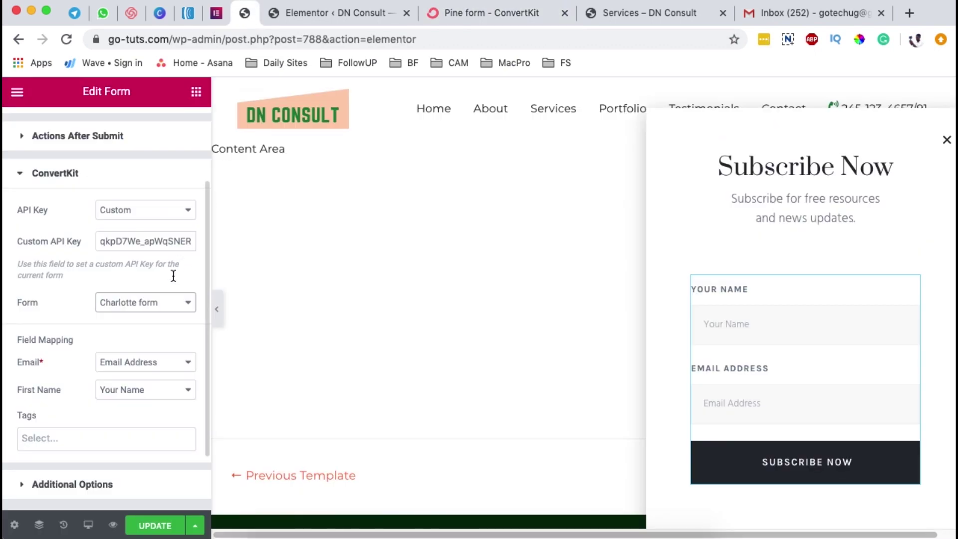
pyautogui.click(160, 303)
pyautogui.click(161, 301)
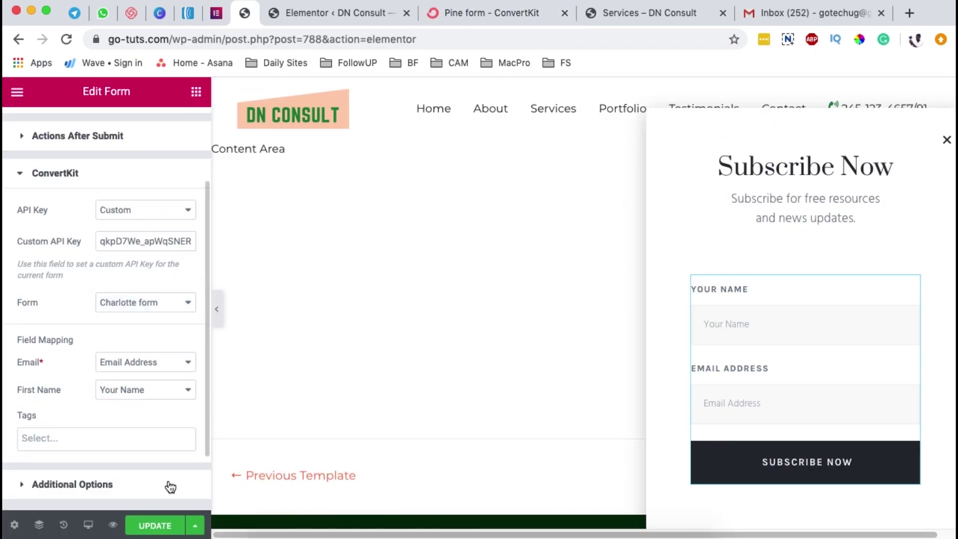
pyautogui.click(156, 531)
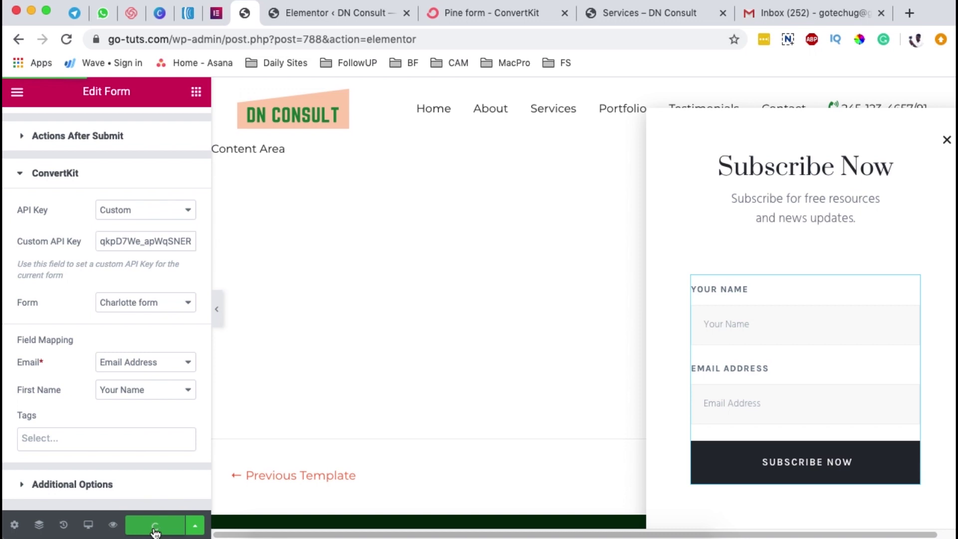
pyautogui.click(67, 40)
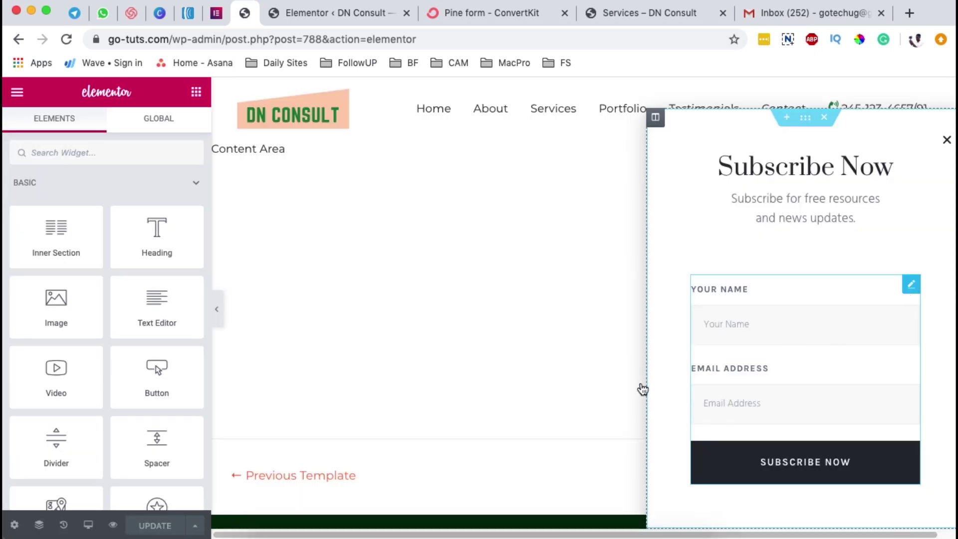
# - Set the subscribe form's ConvertKit Form to Pine form, then view Pine form in ConvertKit
pyautogui.click(641, 388)
pyautogui.scroll(-5, 134, 392)
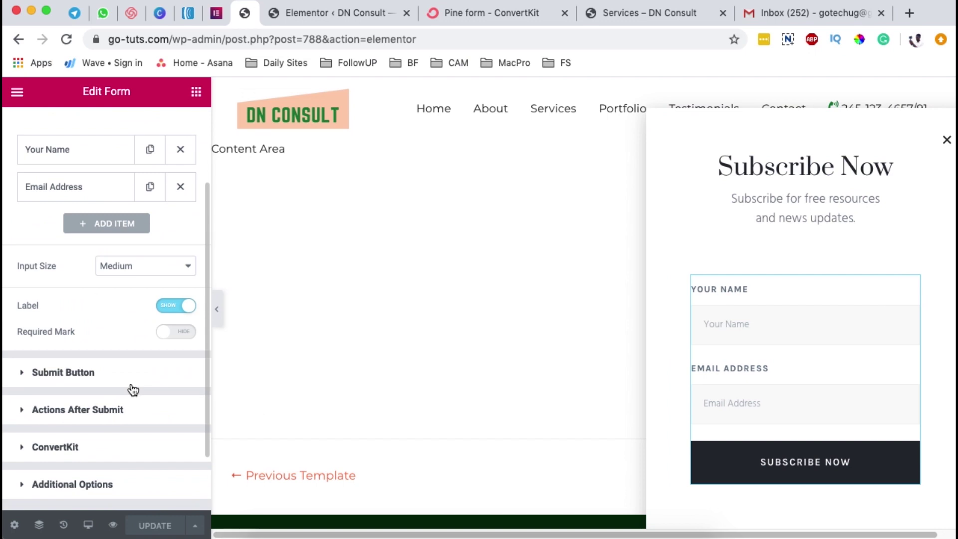
pyautogui.click(89, 429)
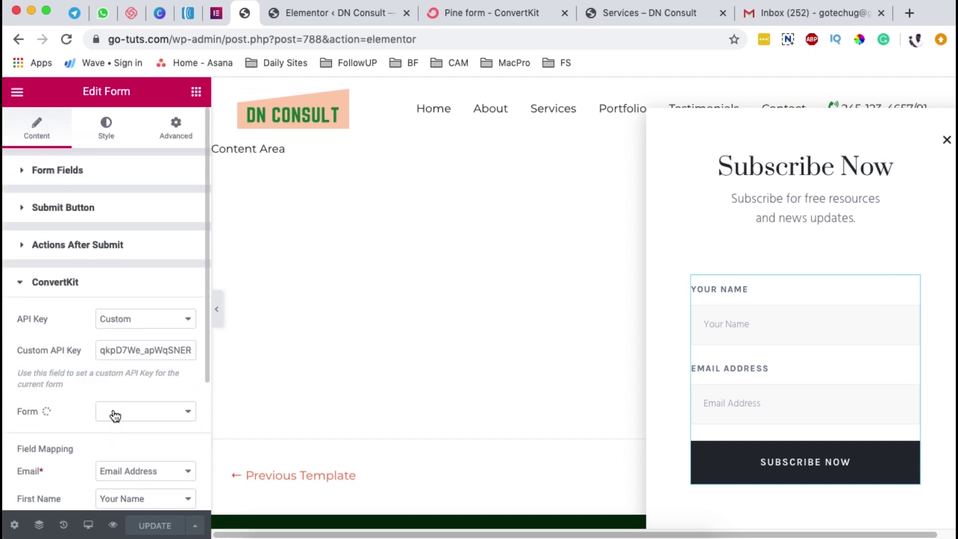
pyautogui.scroll(-4, 117, 404)
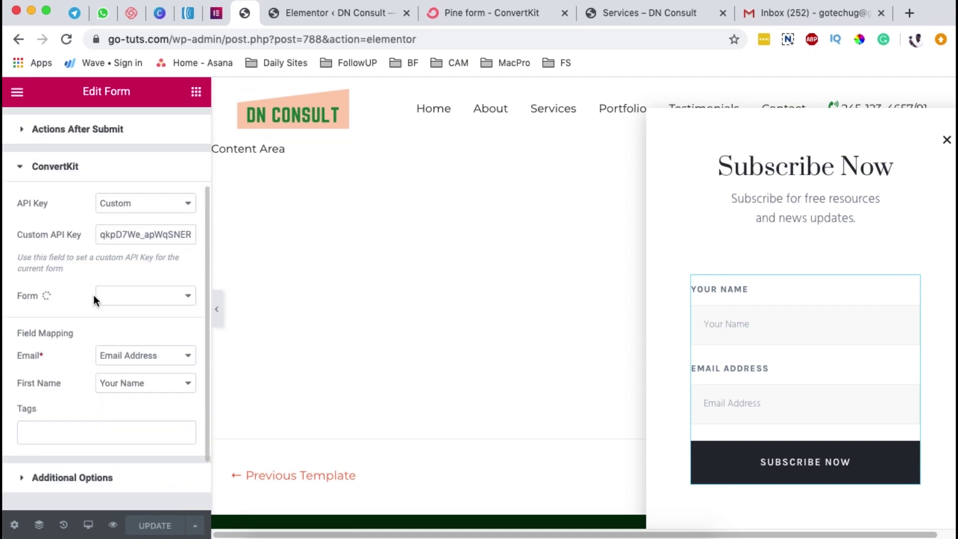
pyautogui.click(123, 298)
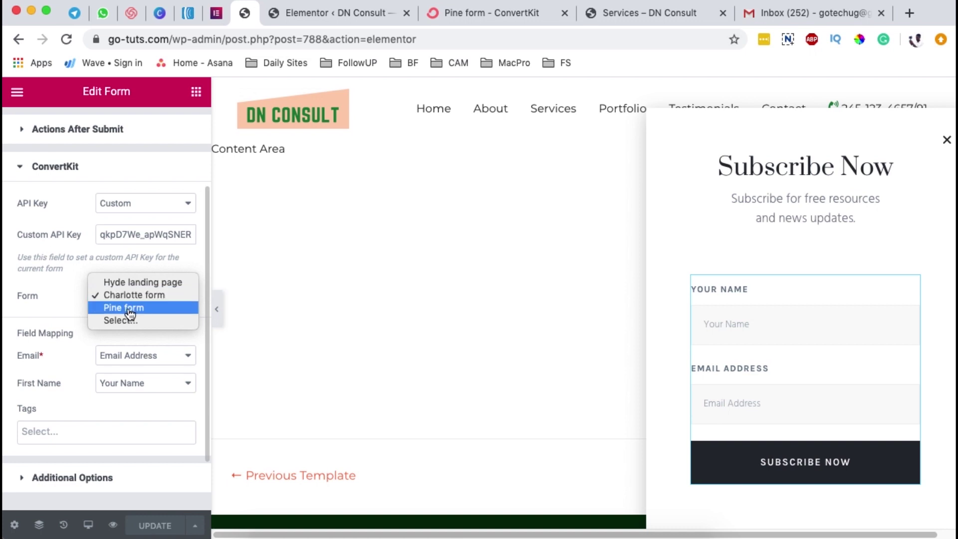
pyautogui.click(139, 308)
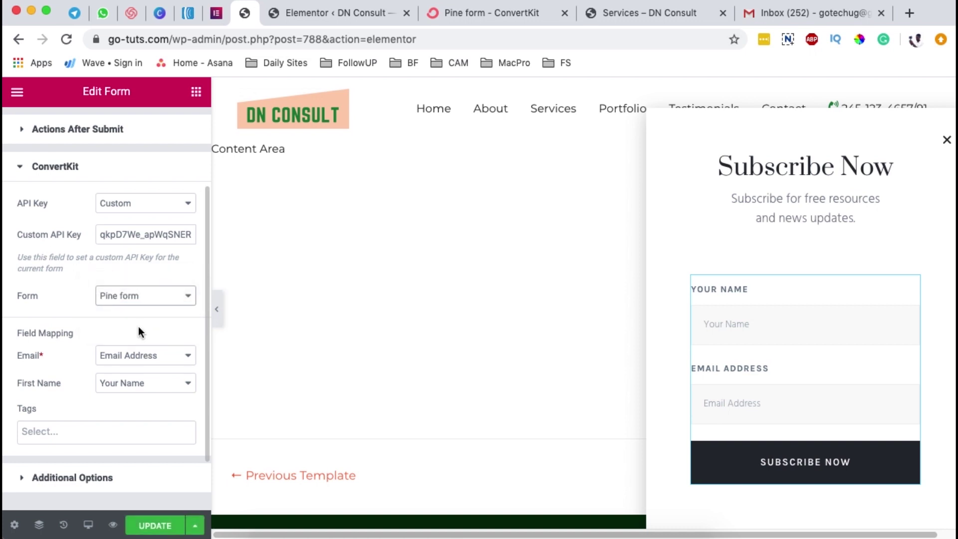
pyautogui.scroll(-3, 80, 333)
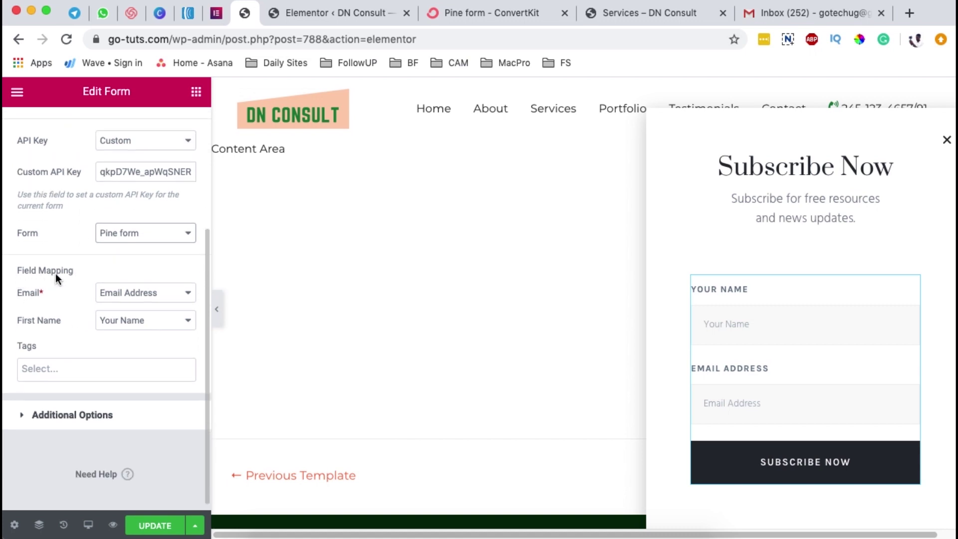
pyautogui.click(638, 16)
pyautogui.click(492, 16)
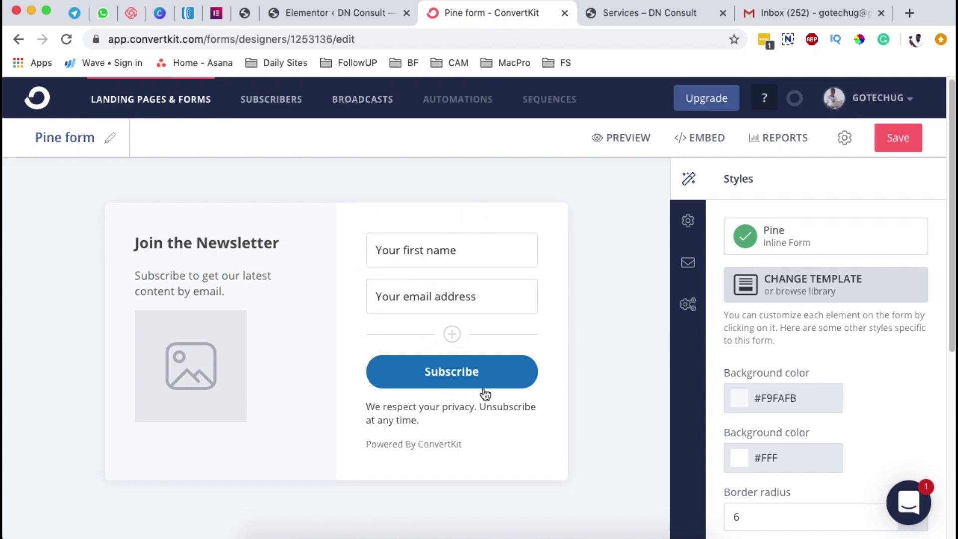
# - Compare the Pine form's fields in ConvertKit against the popup's form in Elementor
pyautogui.click(243, 15)
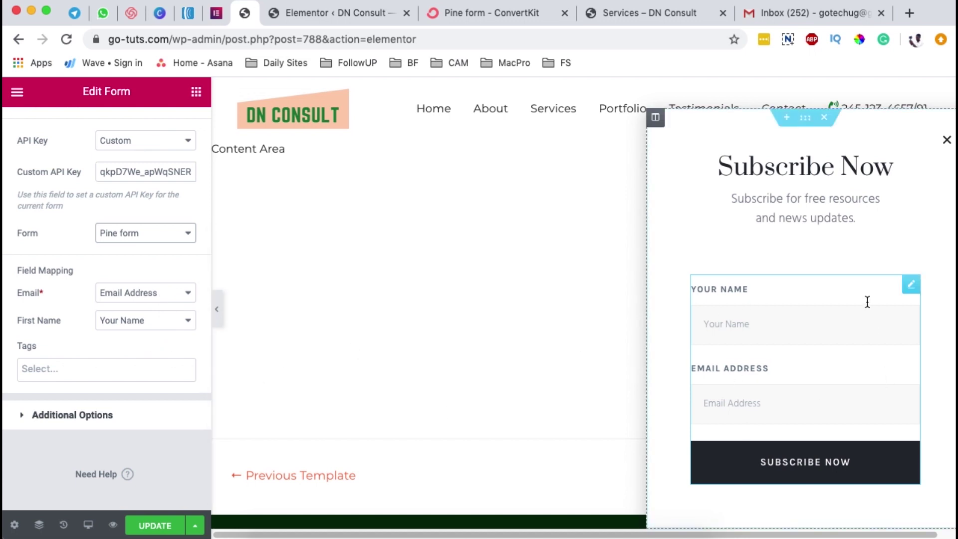
pyautogui.click(373, 14)
pyautogui.click(477, 14)
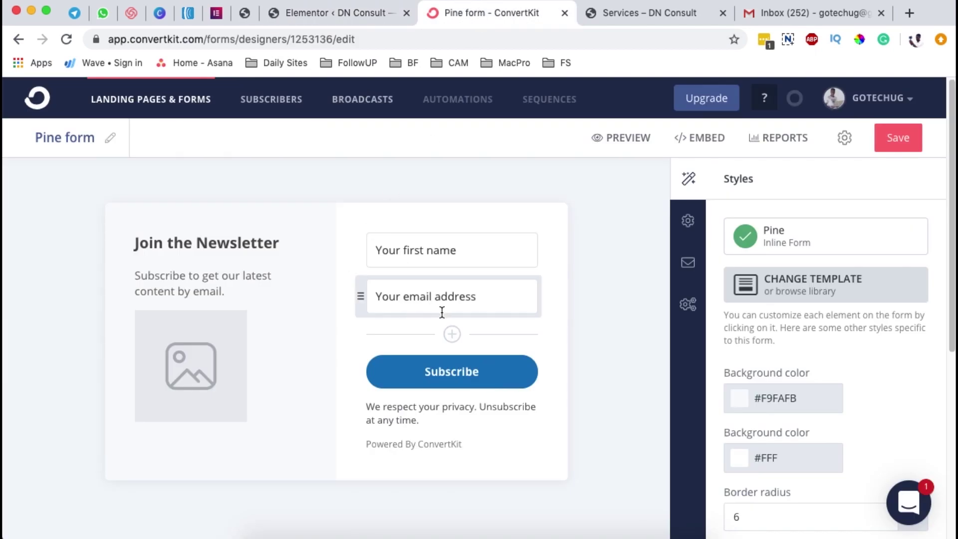
pyautogui.click(245, 14)
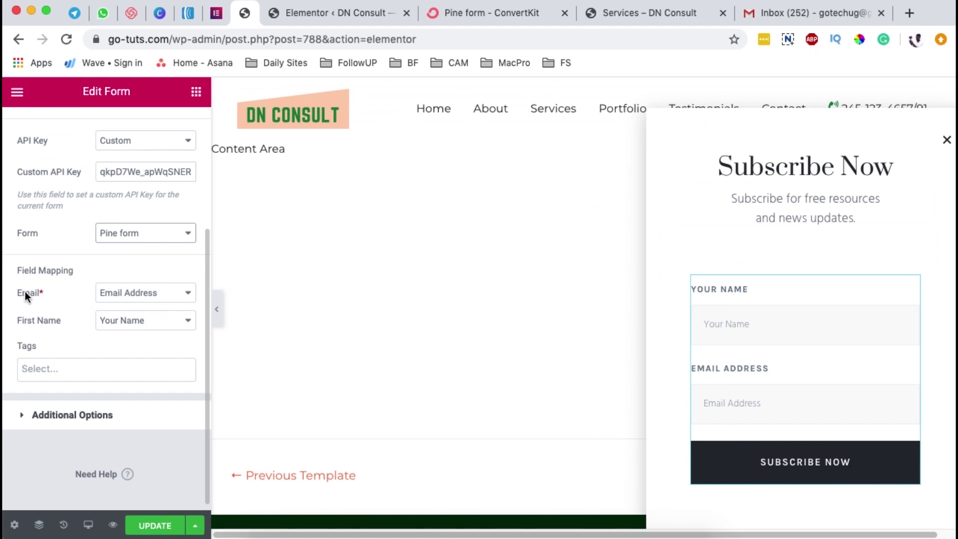
# - Map Email to Email Address and First Name to Your Name, then update the popup
pyautogui.click(130, 294)
pyautogui.click(110, 294)
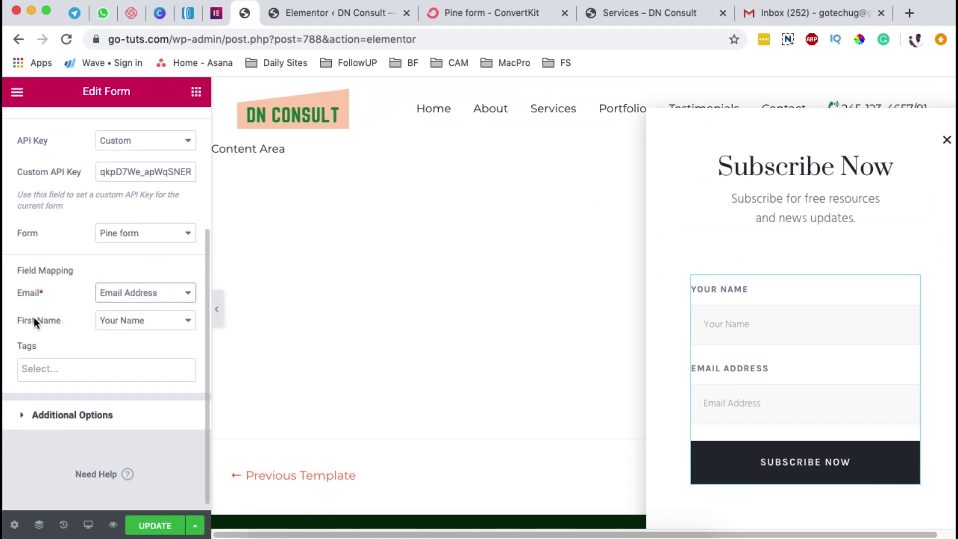
pyautogui.click(169, 323)
pyautogui.click(166, 320)
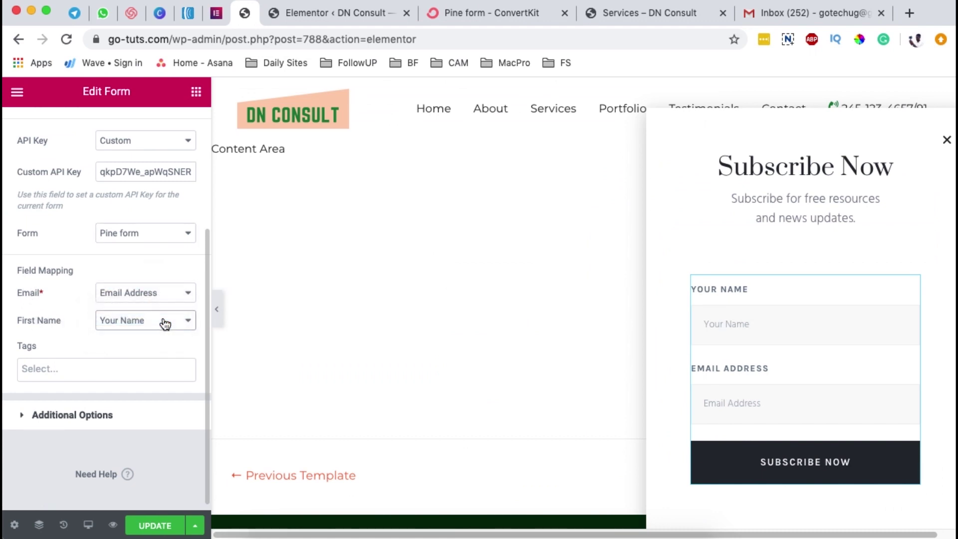
pyautogui.click(445, 15)
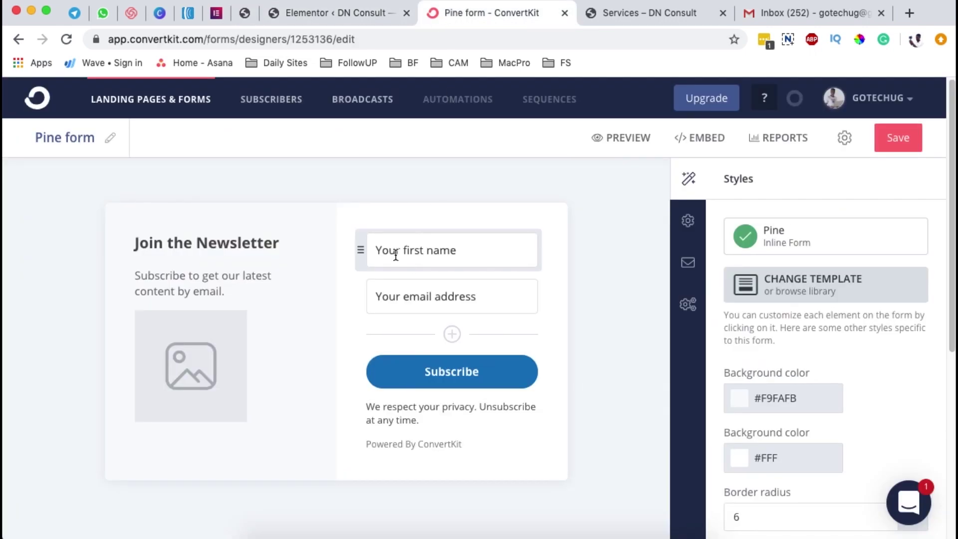
pyautogui.click(245, 13)
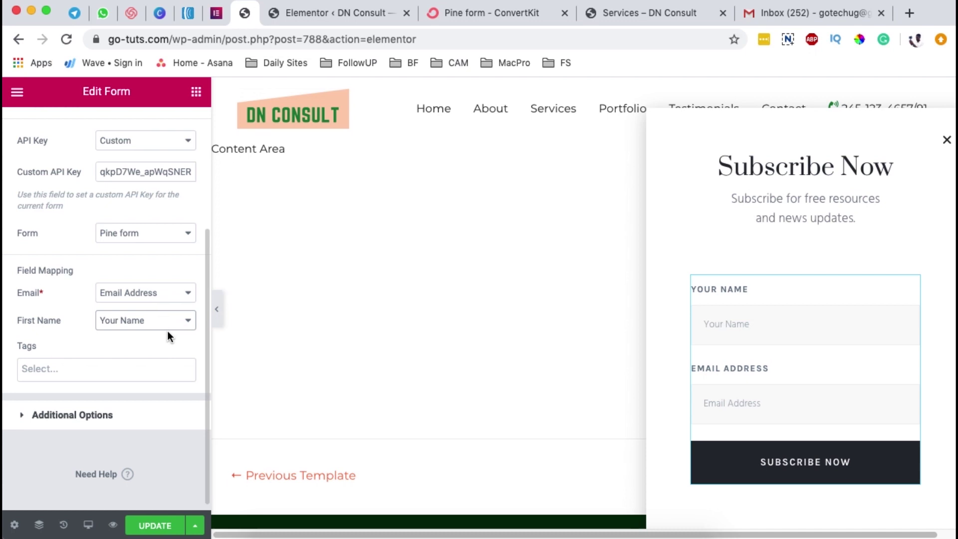
pyautogui.scroll(-1, 165, 314)
pyautogui.click(167, 521)
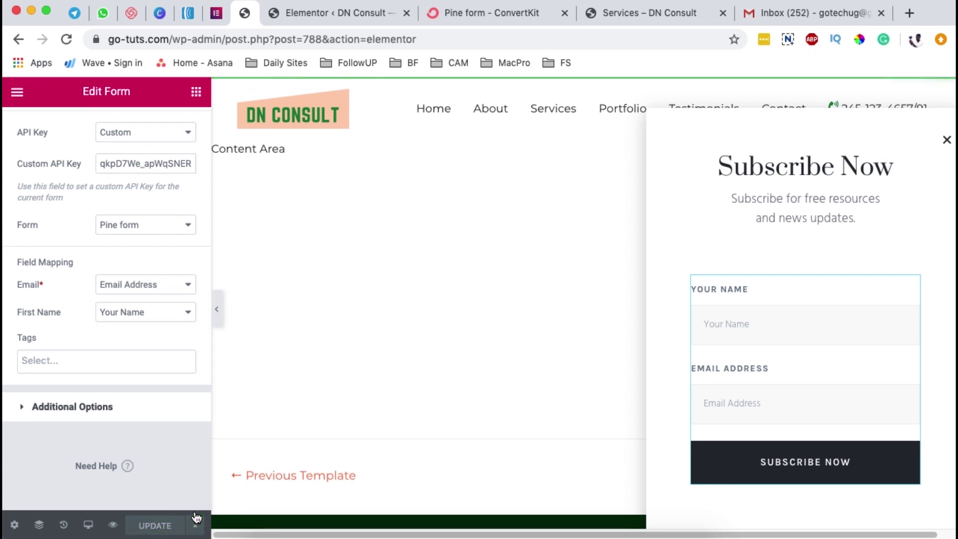
# - Use DN Consult > Visit Site to open the live homepage in a new tab, then return to Elementor
pyautogui.click(333, 13)
pyautogui.moveTo(67, 122)
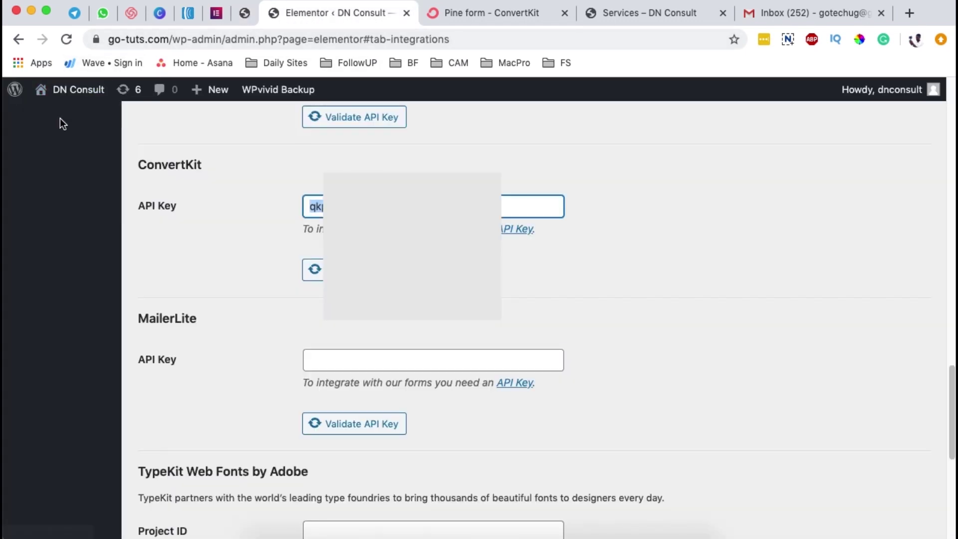
pyautogui.keyDown('super'); pyautogui.click(65, 118); pyautogui.keyUp('super')
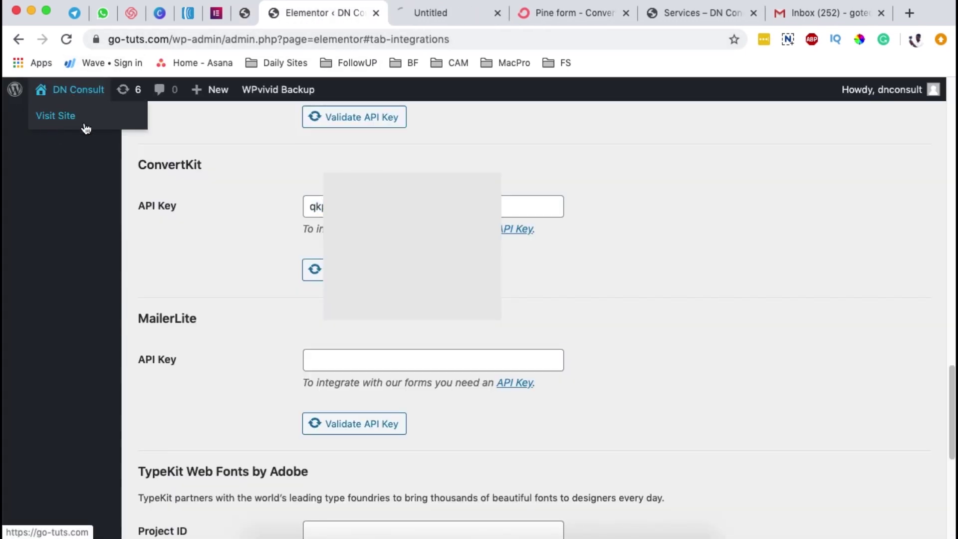
pyautogui.click(433, 17)
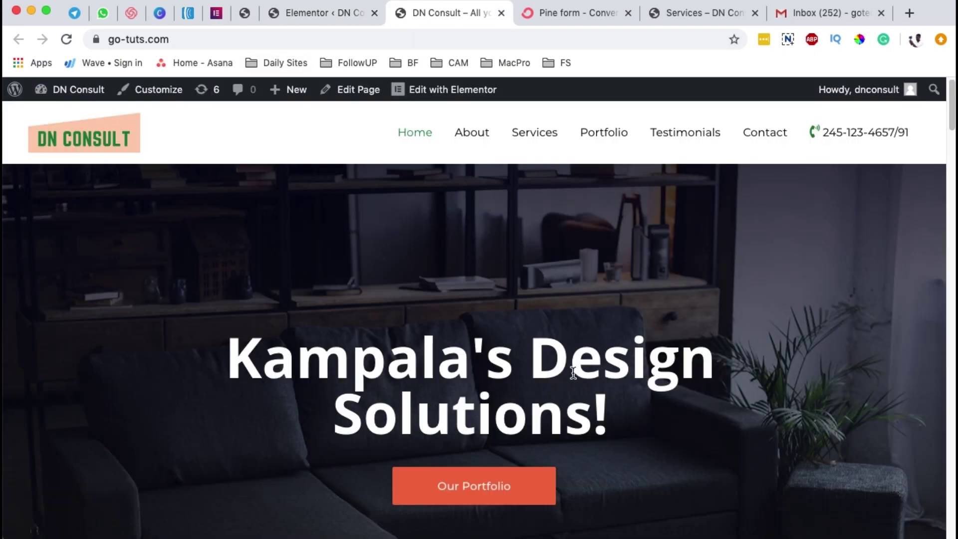
pyautogui.click(243, 15)
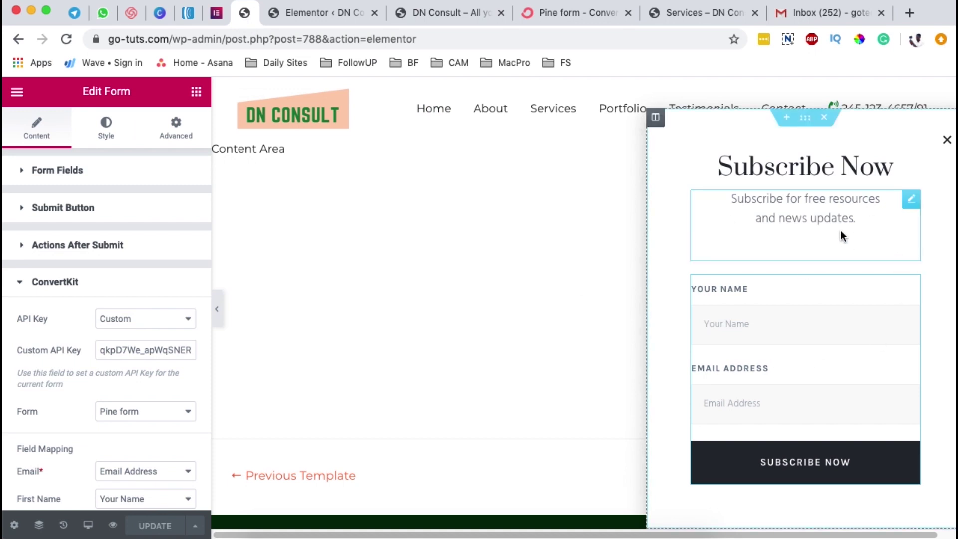
# - Review the popup's publish settings: Entire Site display and an On Scroll trigger of Down within 50%
pyautogui.click(195, 526)
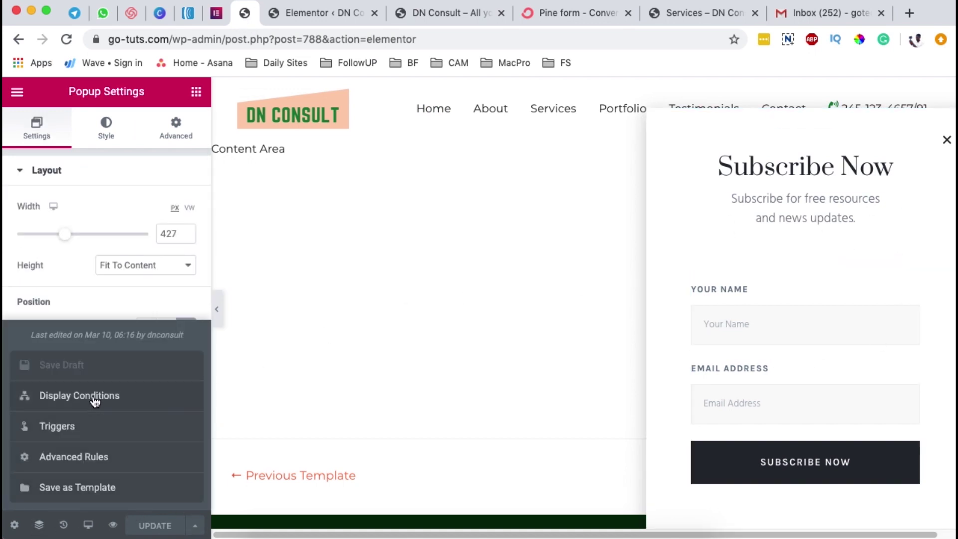
pyautogui.click(95, 398)
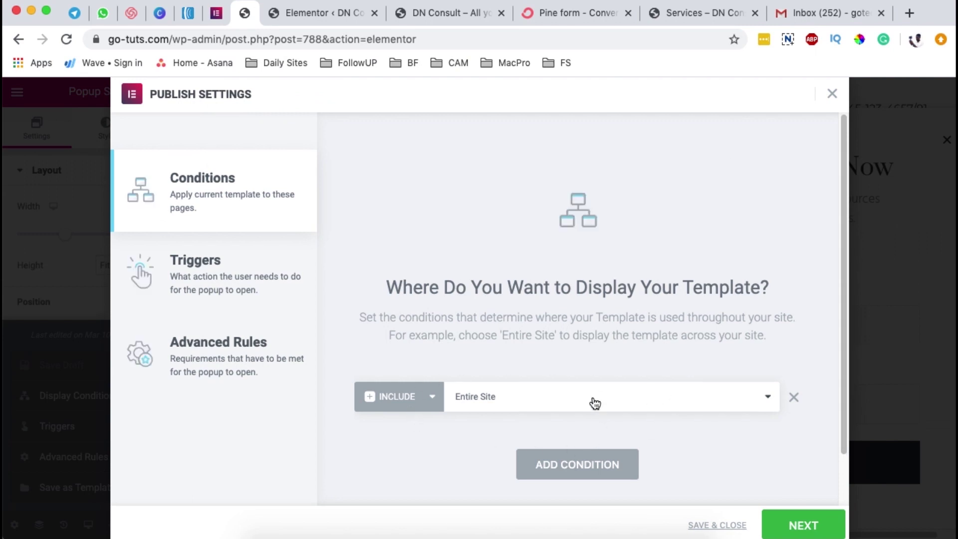
pyautogui.click(252, 295)
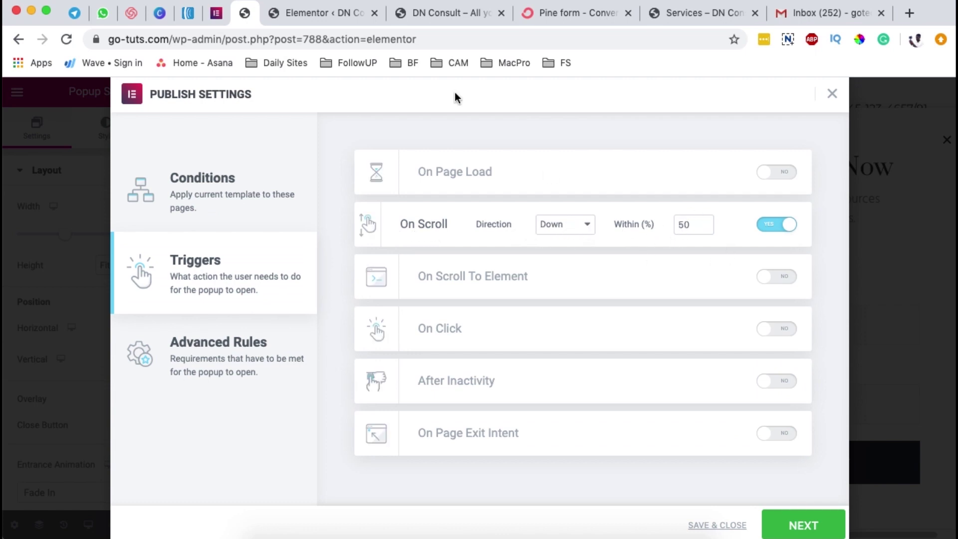
pyautogui.click(425, 13)
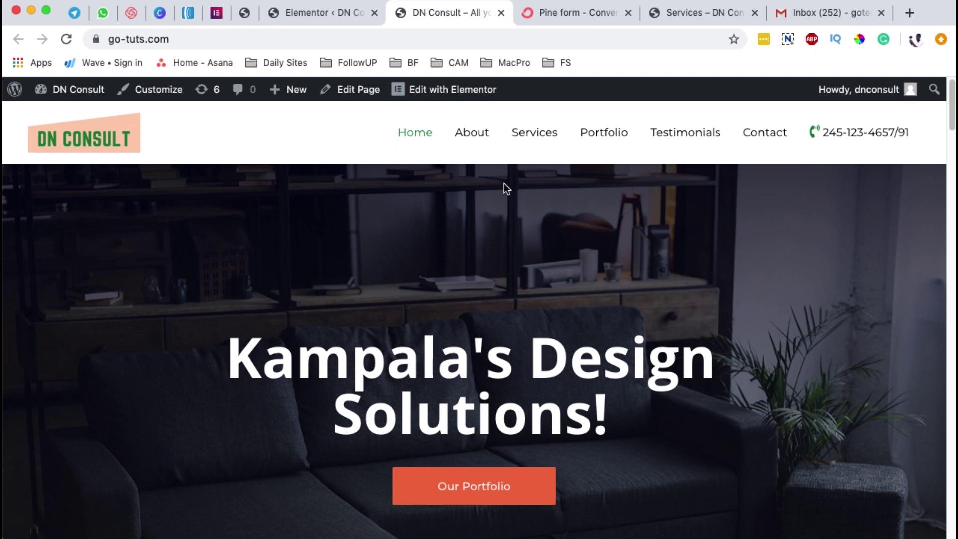
# - Scroll the live homepage until the Subscribe Now popup slides in
pyautogui.scroll(-3, 498, 242)
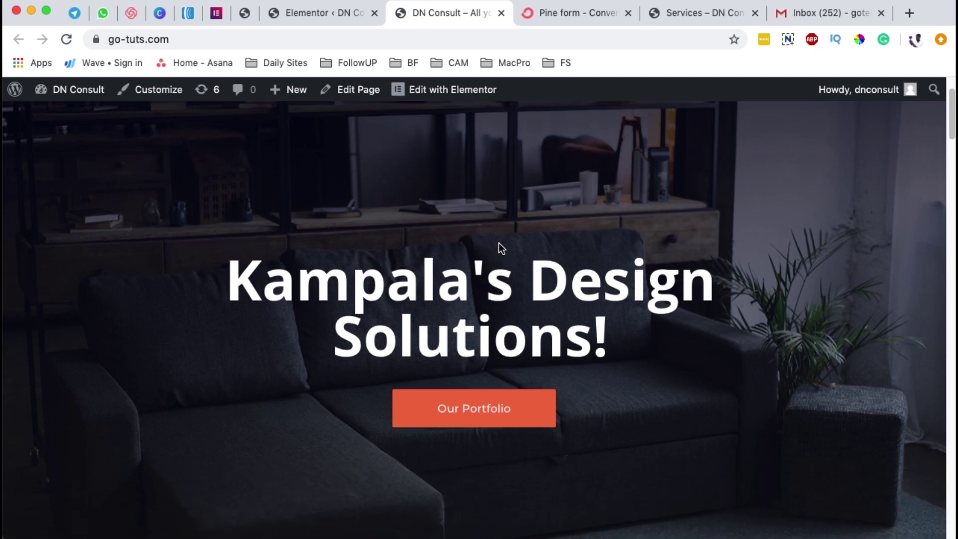
pyautogui.scroll(-5, 499, 244)
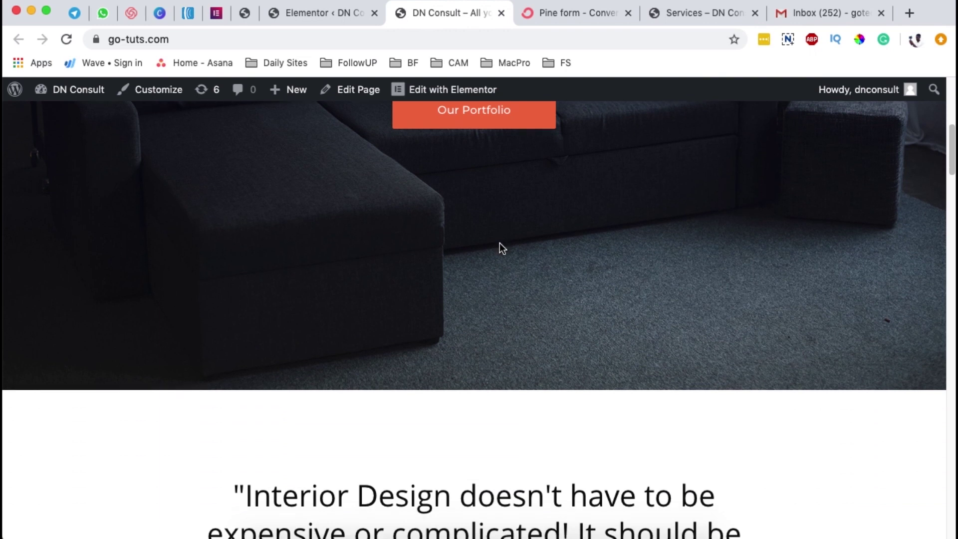
pyautogui.scroll(-3, 500, 244)
pyautogui.scroll(-12, 500, 244)
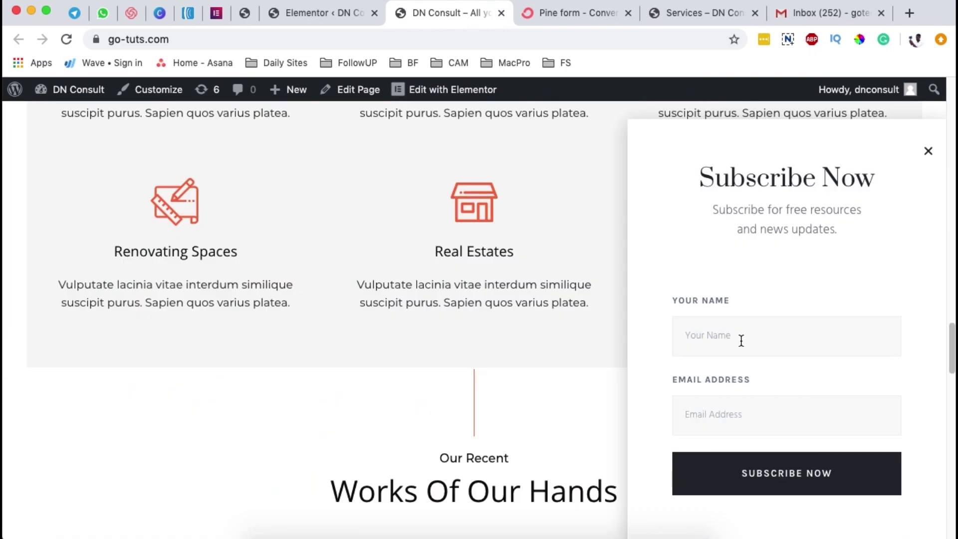
pyautogui.click(741, 341)
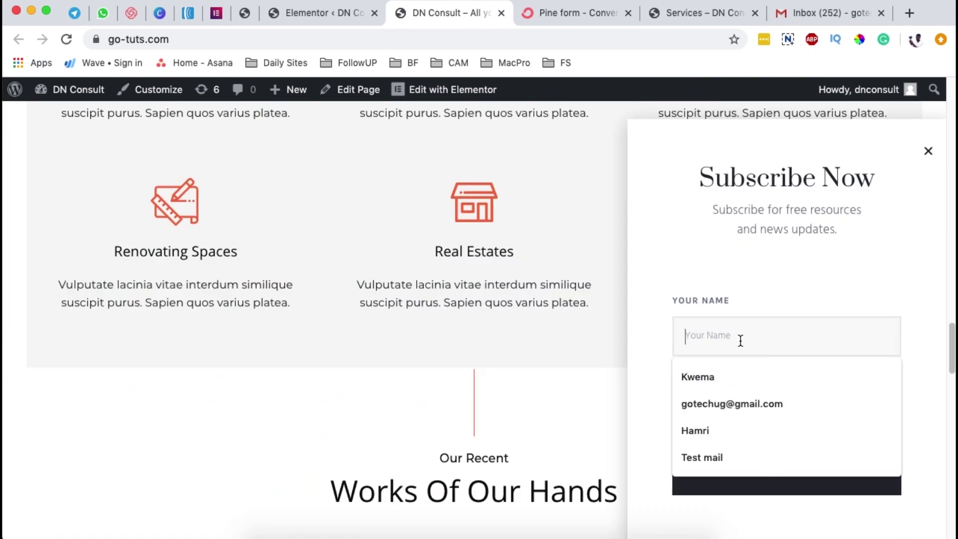
# - Go to the About page and scroll down to the co-founder section and project stats
pyautogui.click(602, 345)
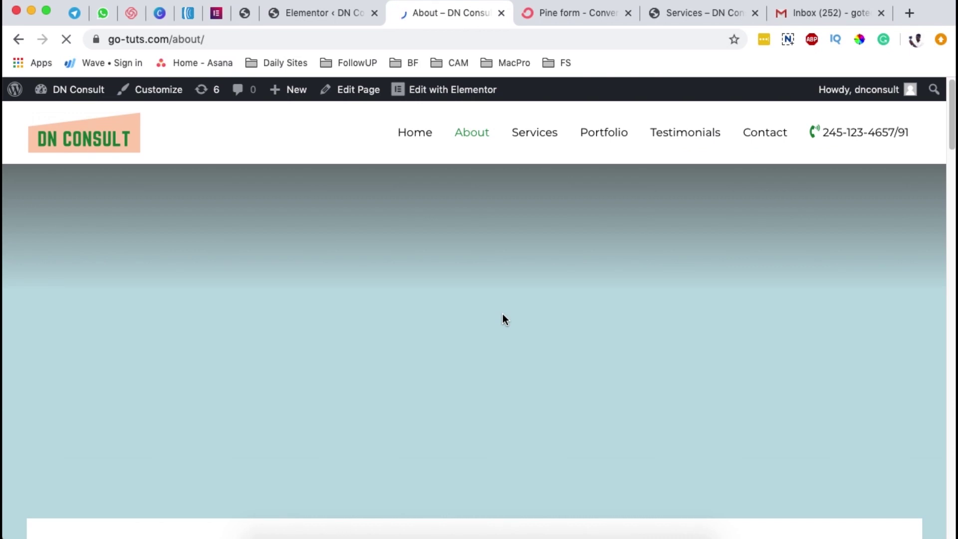
pyautogui.scroll(-10, 503, 314)
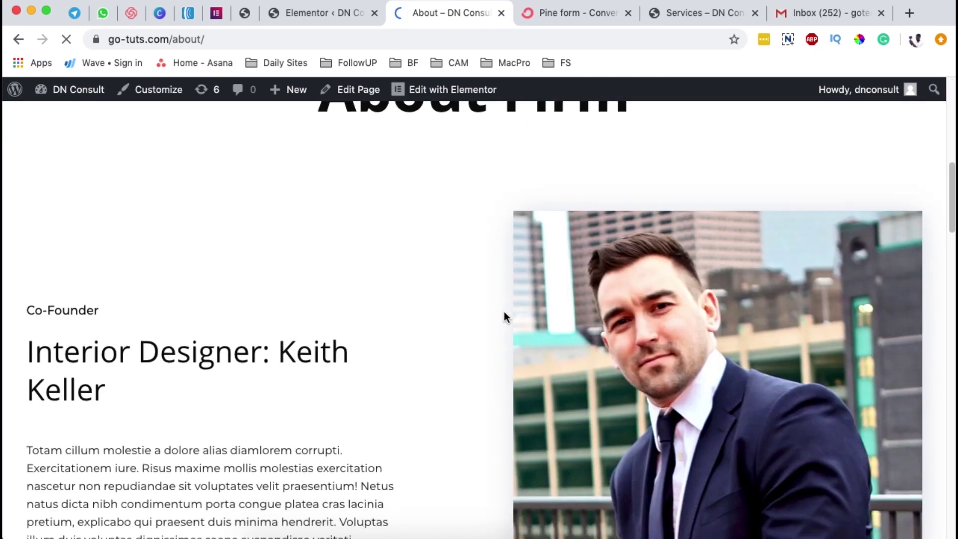
pyautogui.scroll(-7, 504, 315)
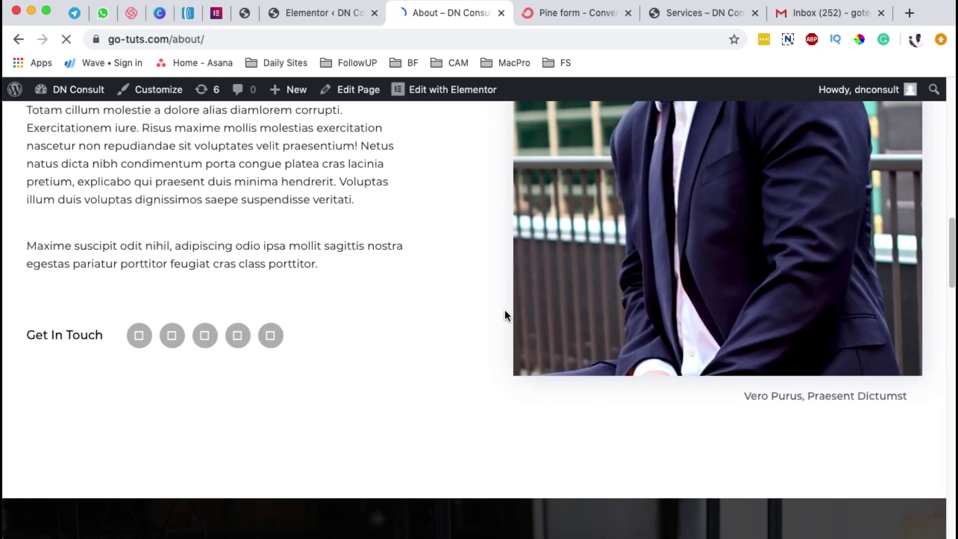
pyautogui.scroll(-5, 506, 315)
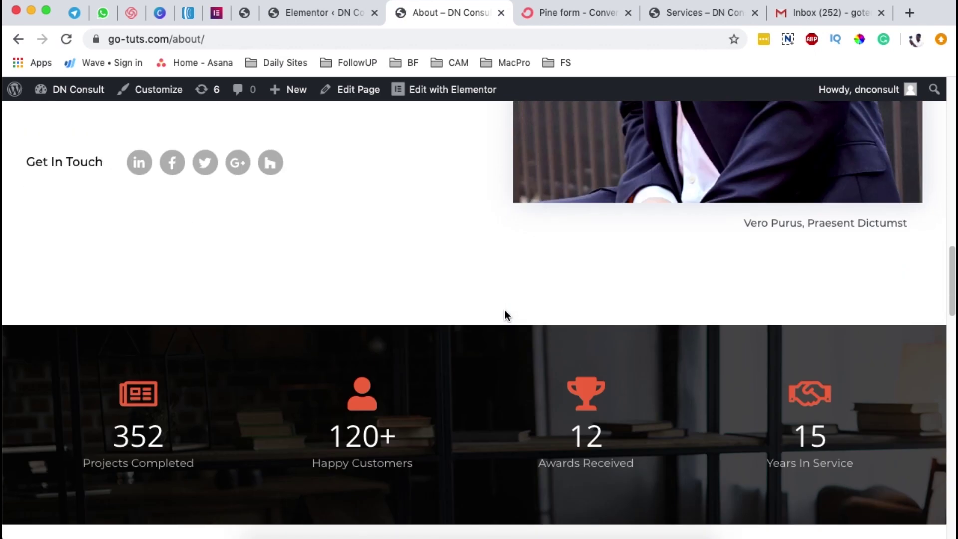
# - Enter a test subscriber's name and e-mail address in the Subscribe Now popup and submit it
pyautogui.scroll(-5, 505, 315)
pyautogui.click(716, 338)
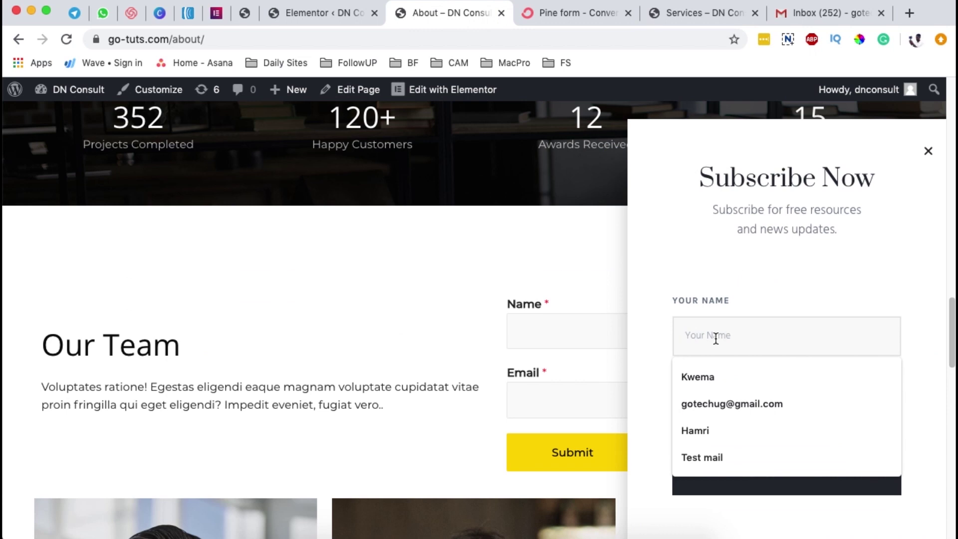
pyautogui.write('Hamza')
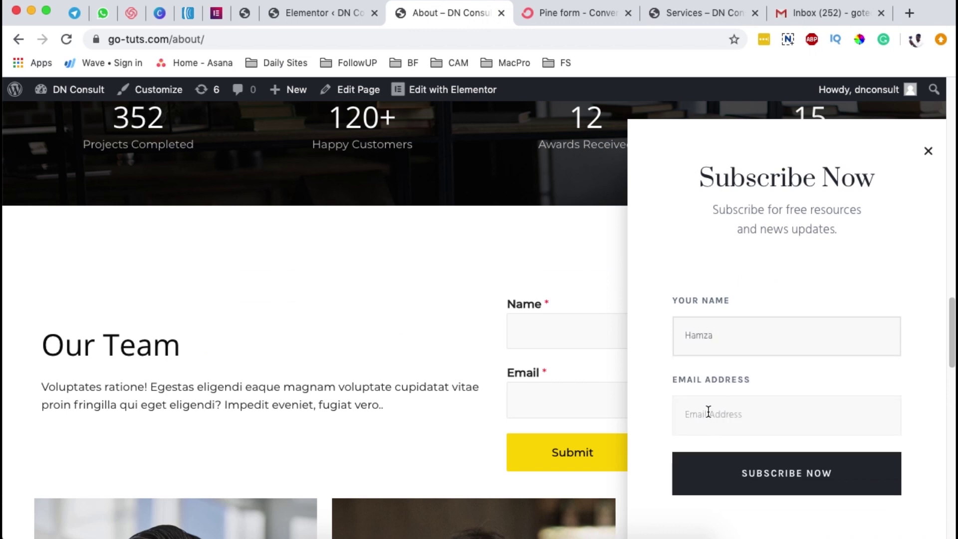
pyautogui.click(709, 412)
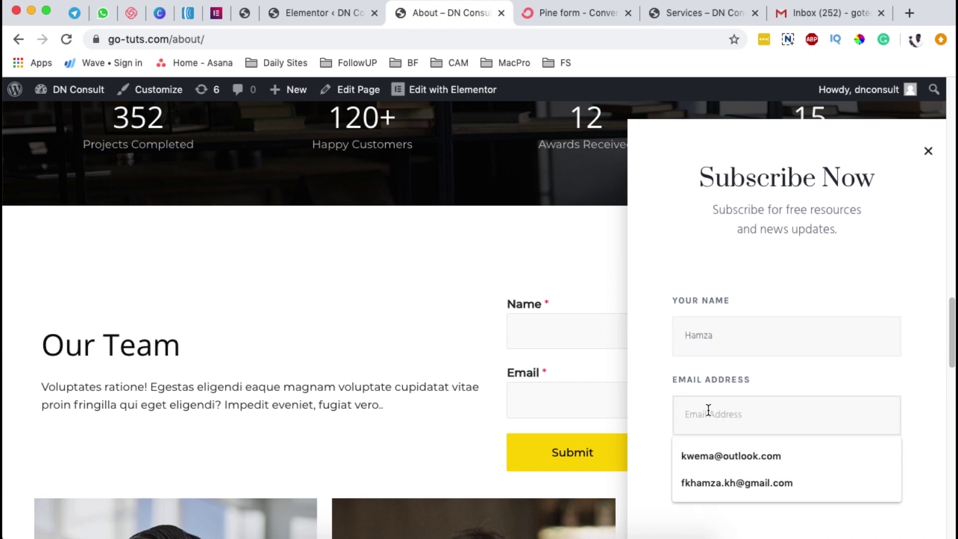
pyautogui.click(711, 453)
pyautogui.press('super+a')
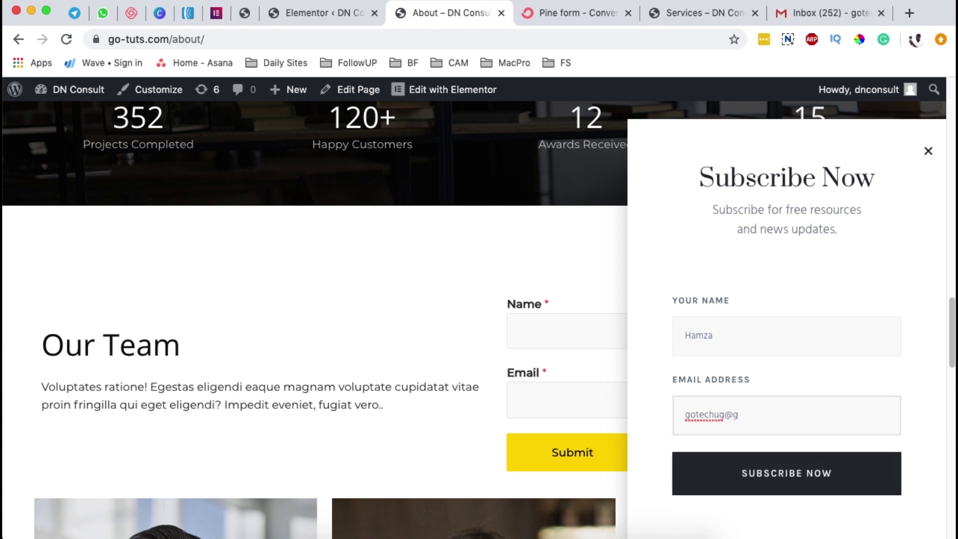
pyautogui.click(772, 472)
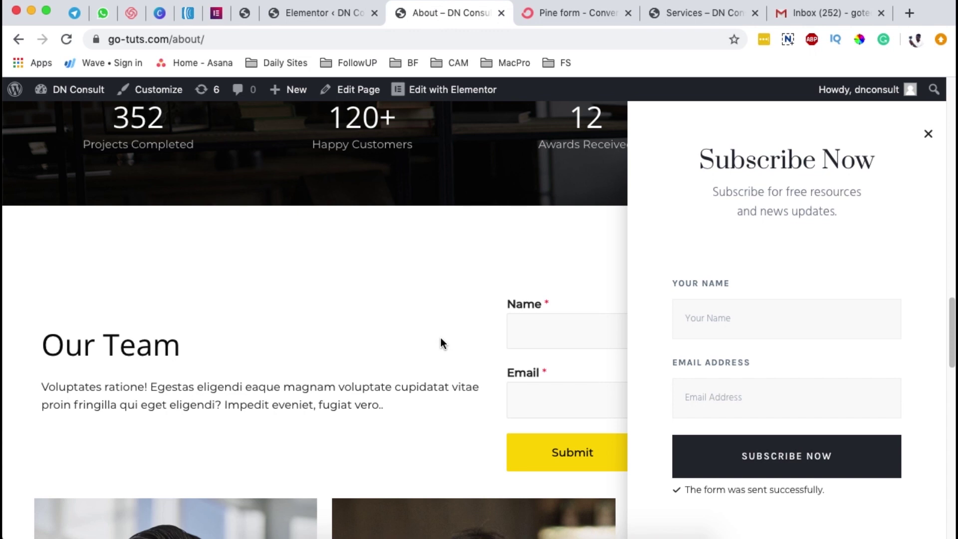
# - Open the 'Important: confirm your subscription' e-mail from Gmail's Spam folder and confirm the subscription
pyautogui.click(798, 13)
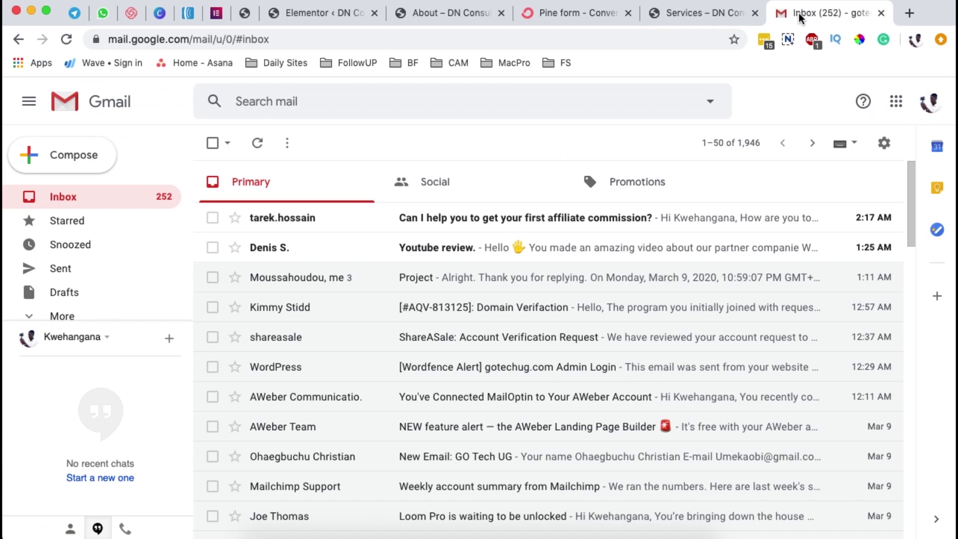
pyautogui.scroll(-1, 43, 308)
pyautogui.scroll(1, 95, 246)
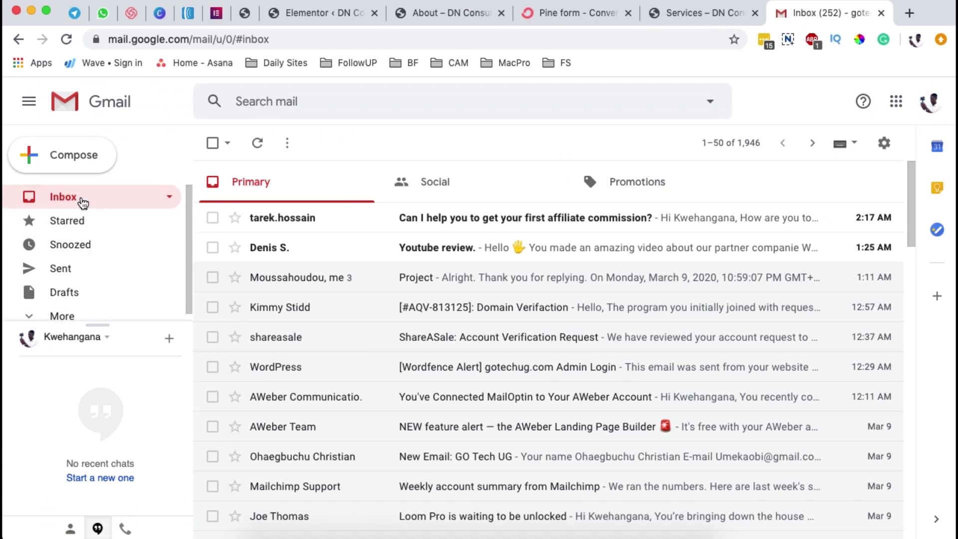
pyautogui.scroll(-3, 95, 249)
pyautogui.click(101, 298)
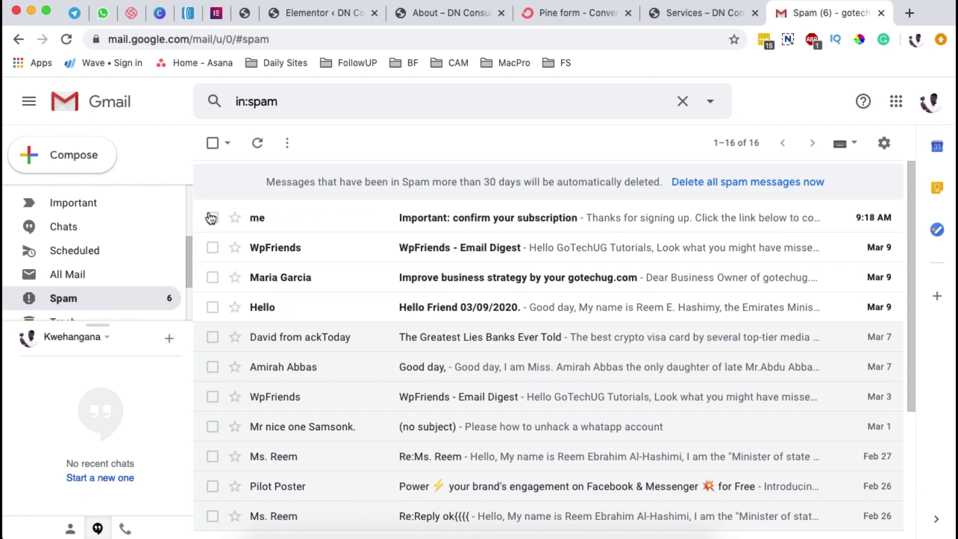
pyautogui.click(275, 217)
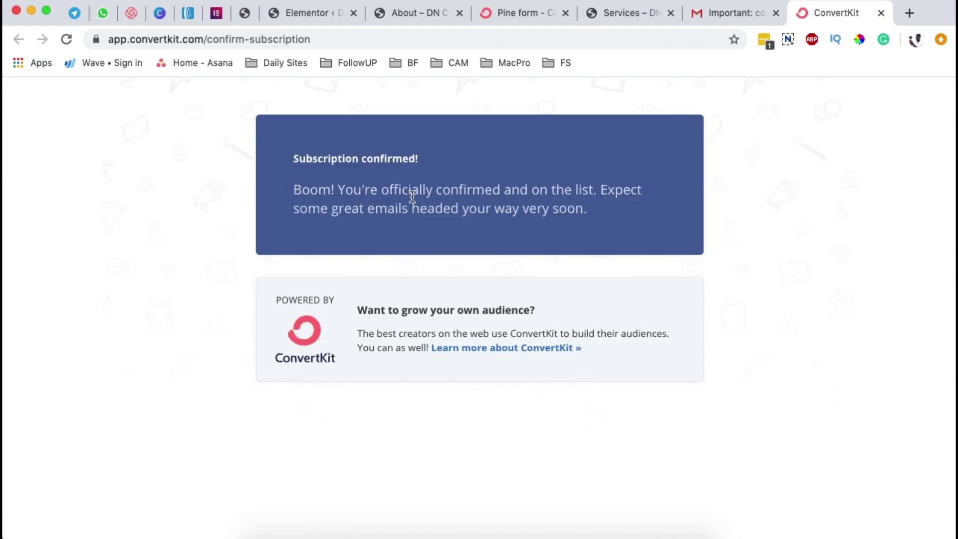
# - Check the Pine form's subscribers in ConvertKit, finding one confirmed on Mar 10, 2020, then return to Elementor
pyautogui.click(512, 16)
pyautogui.click(135, 99)
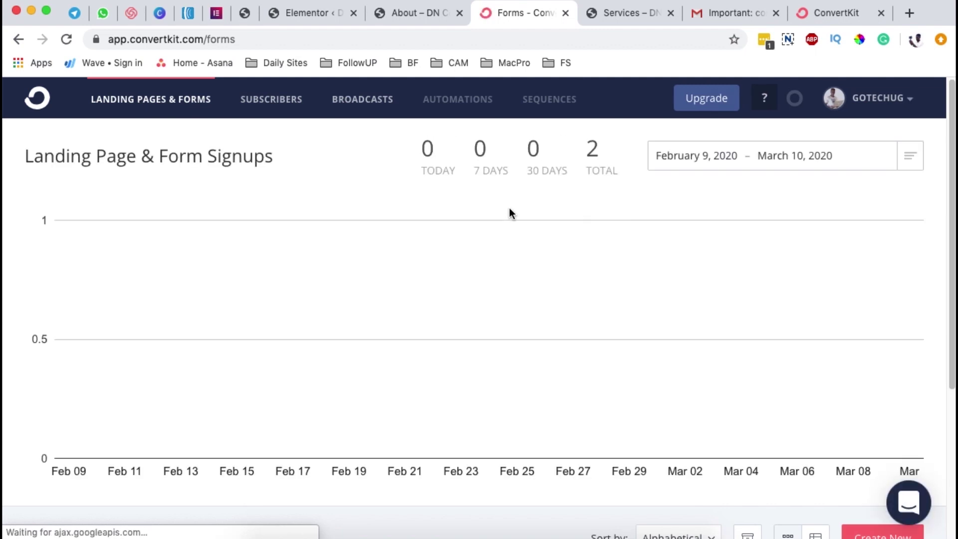
pyautogui.scroll(-5, 509, 239)
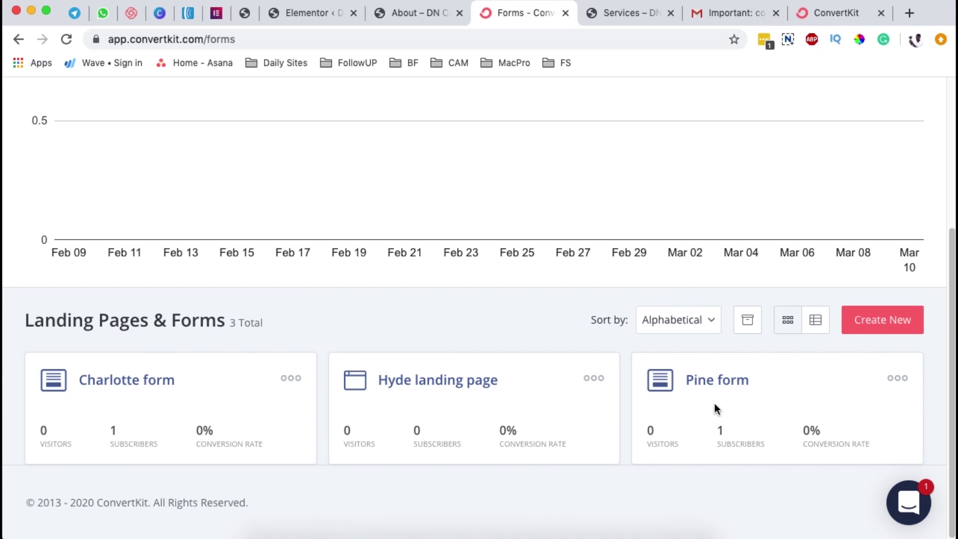
pyautogui.click(717, 383)
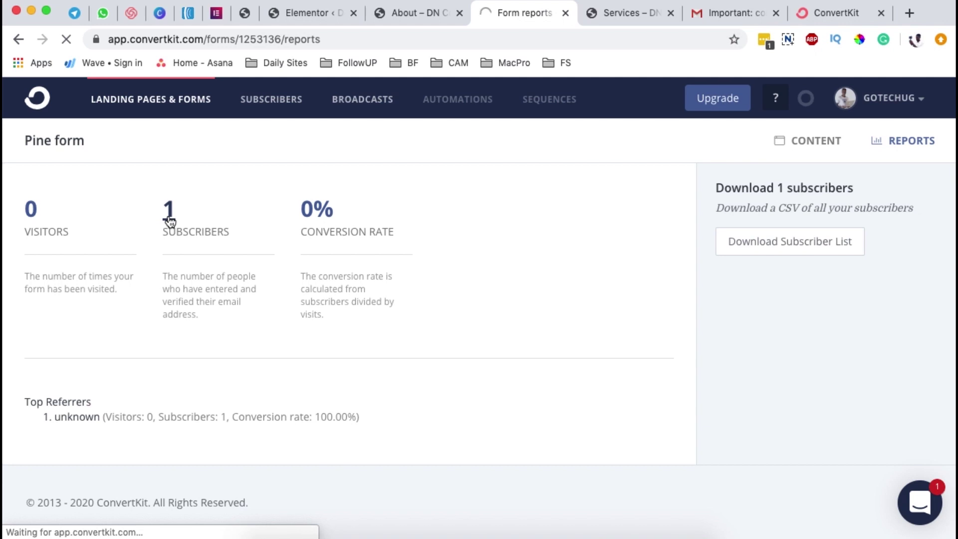
pyautogui.click(169, 218)
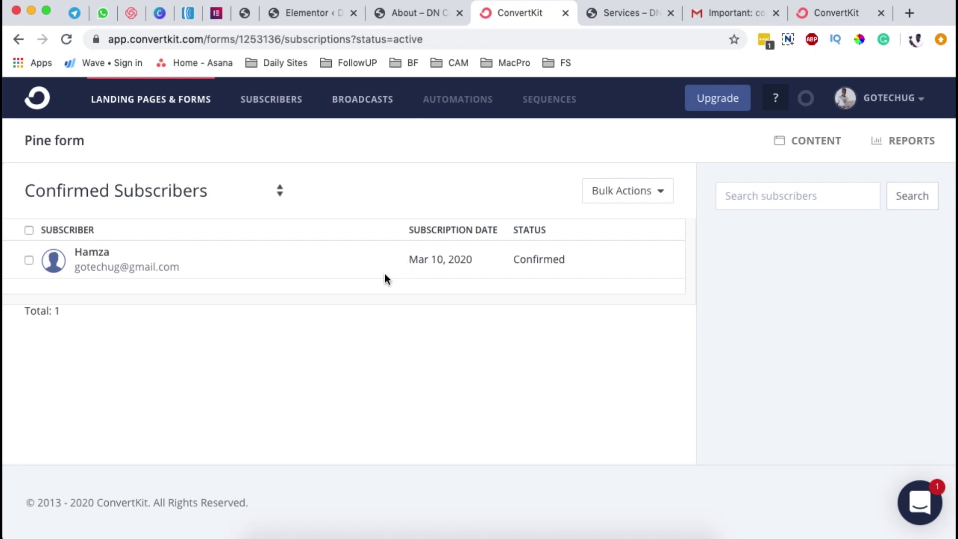
pyautogui.click(299, 13)
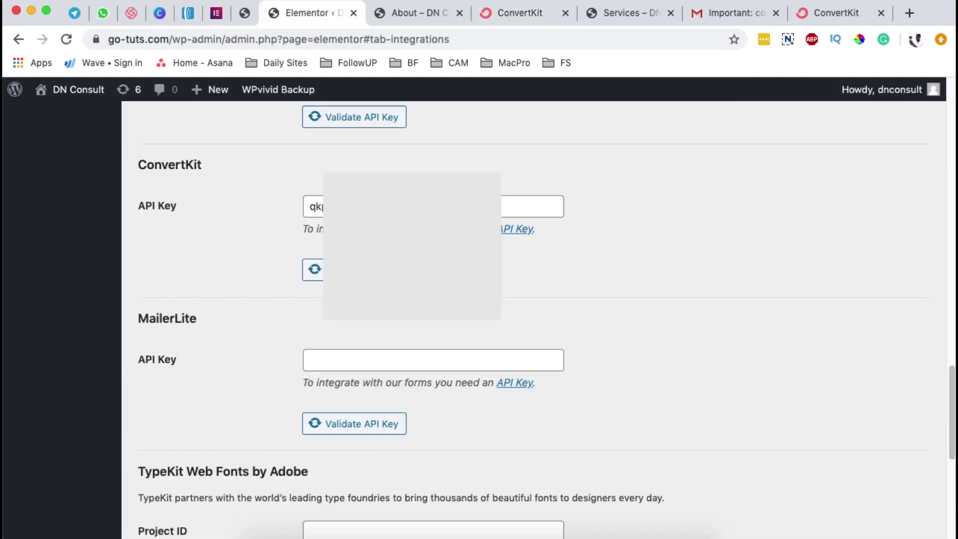